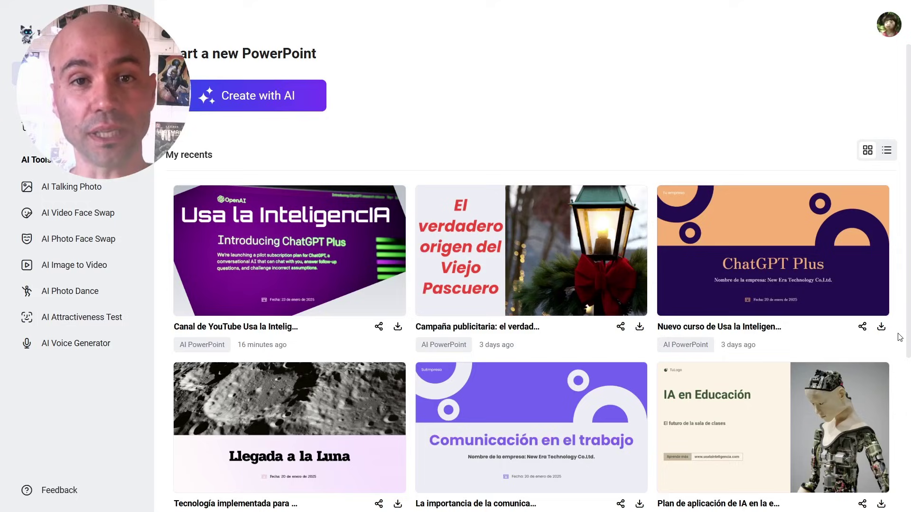
Step: Open the IA en Educación deck from recents and browse its next two slides
{"action": "scroll", "coordinate": [900, 337], "scroll_direction": "down", "scroll_amount": 4}
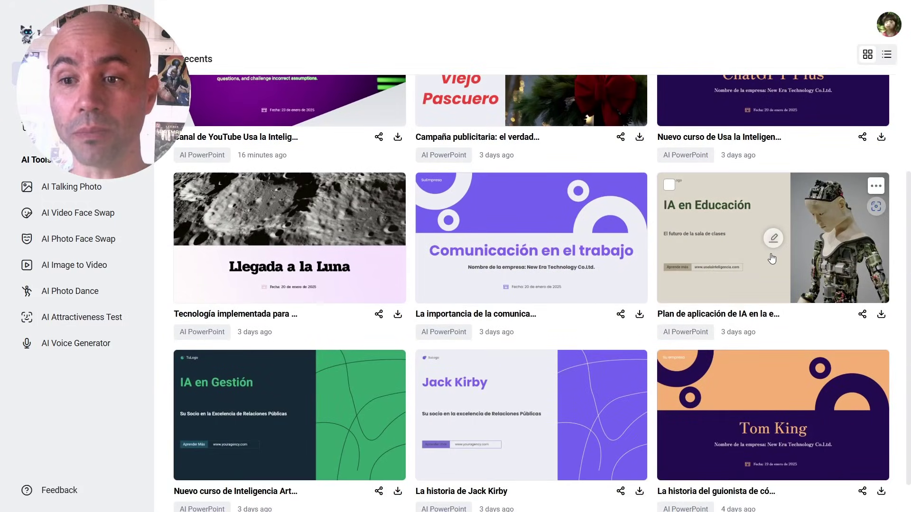
{"action": "left_click", "coordinate": [772, 246]}
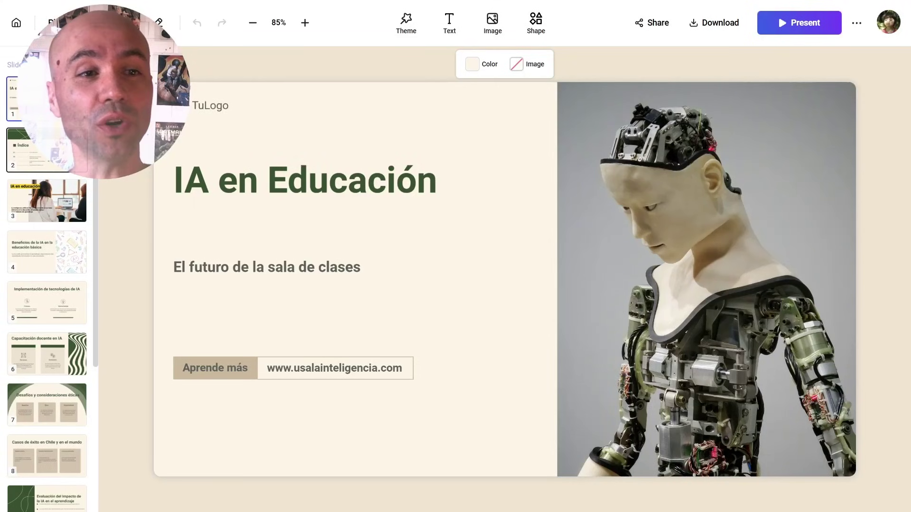
{"action": "left_click", "coordinate": [42, 150]}
{"action": "left_click", "coordinate": [65, 202]}
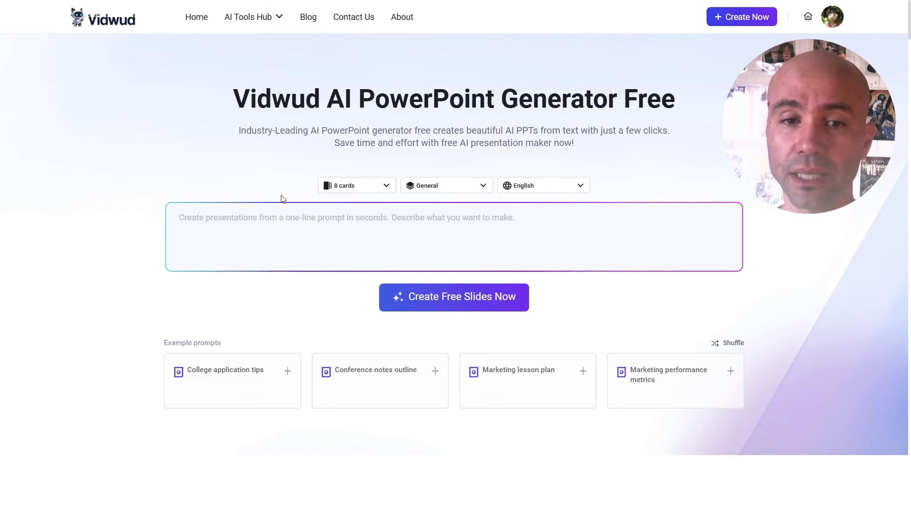
Step: Generate a 10-card Teaching Materials deck in Español from the pasted Batman in DC Comics prompt
{"action": "left_click", "coordinate": [386, 187]}
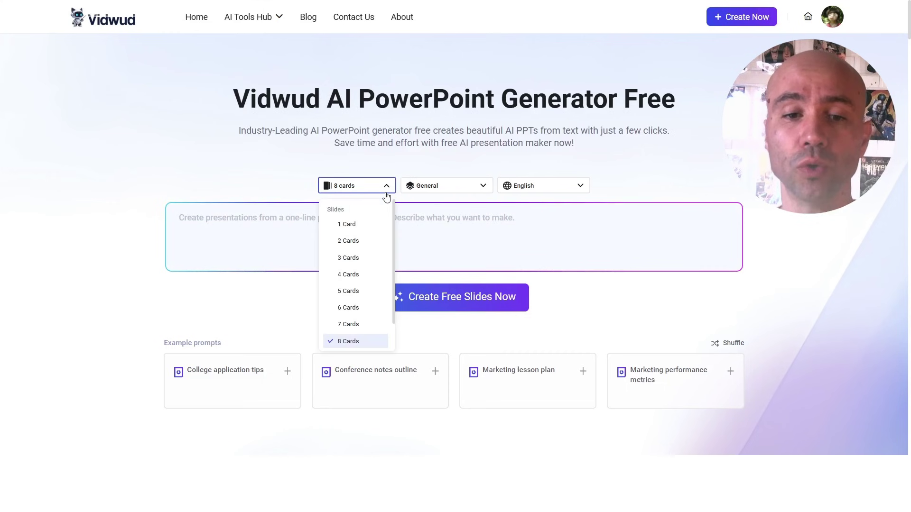
{"action": "scroll", "coordinate": [379, 256], "scroll_direction": "down", "scroll_amount": 1}
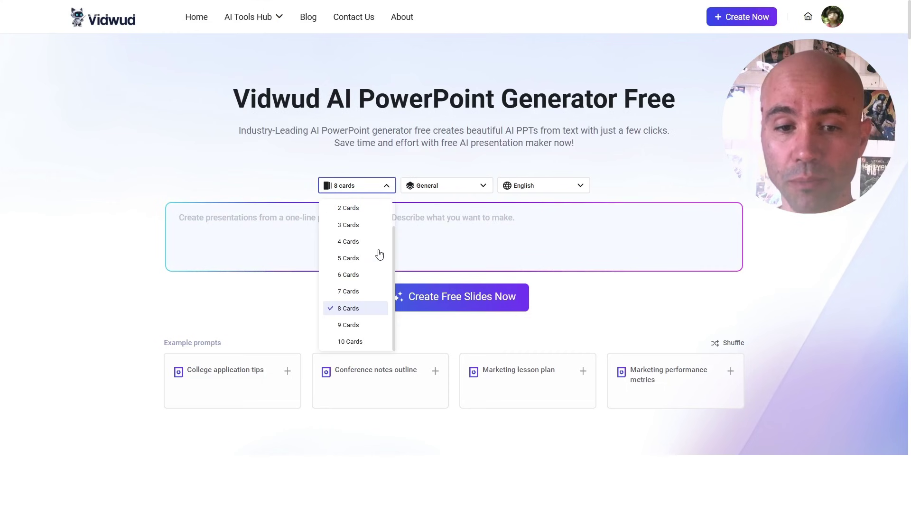
{"action": "left_click", "coordinate": [367, 345]}
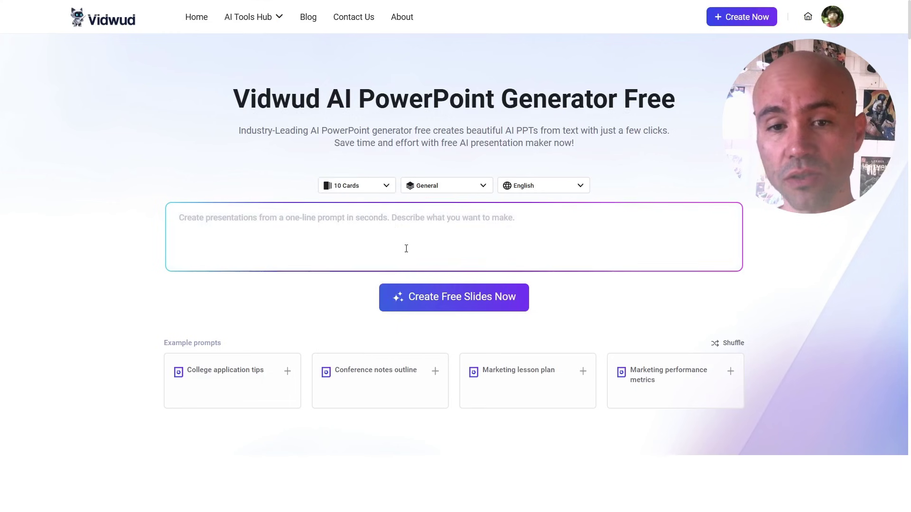
{"action": "left_click", "coordinate": [457, 185]}
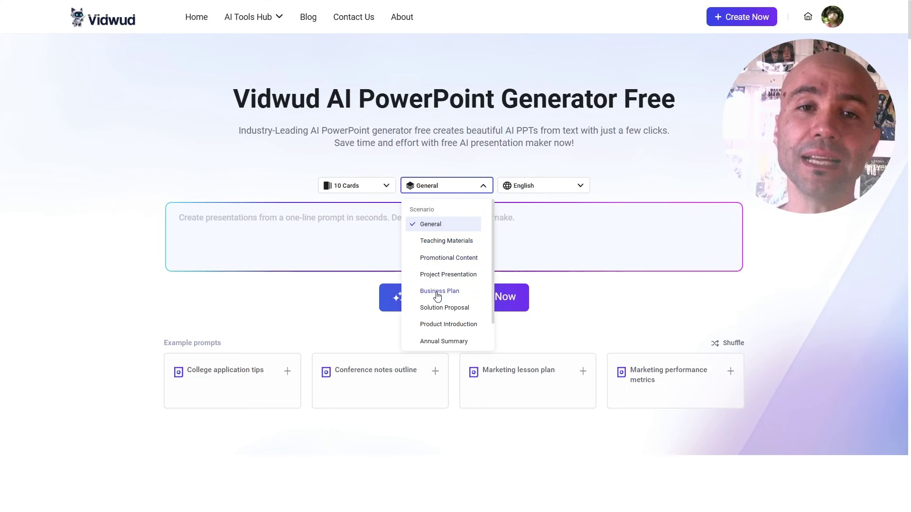
{"action": "left_click", "coordinate": [445, 242]}
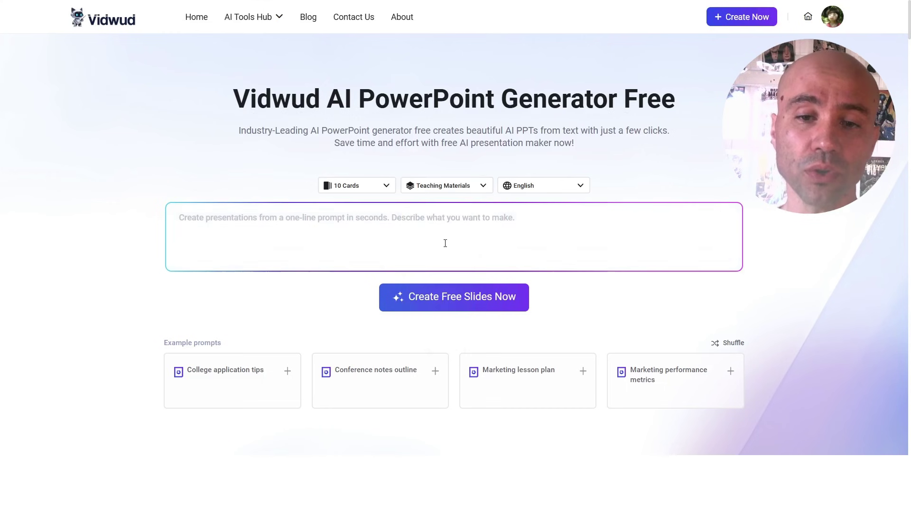
{"action": "left_click", "coordinate": [553, 189]}
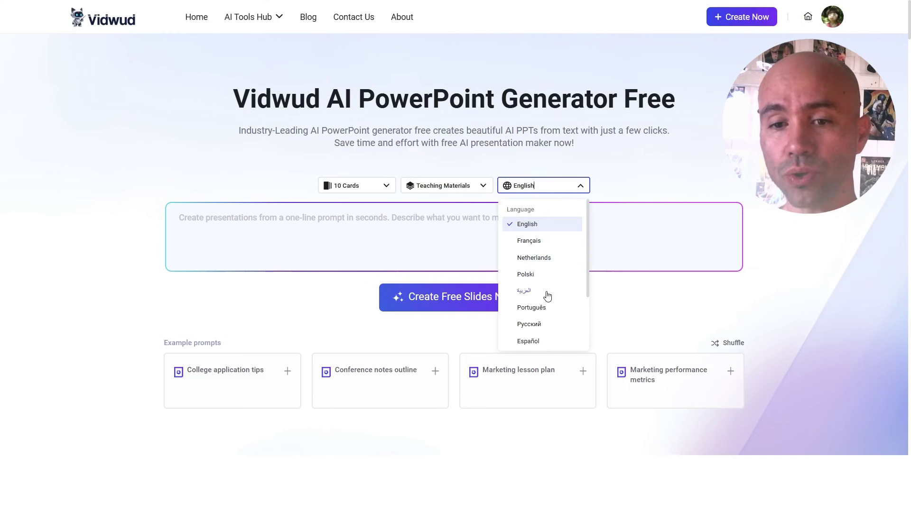
{"action": "left_click", "coordinate": [530, 341]}
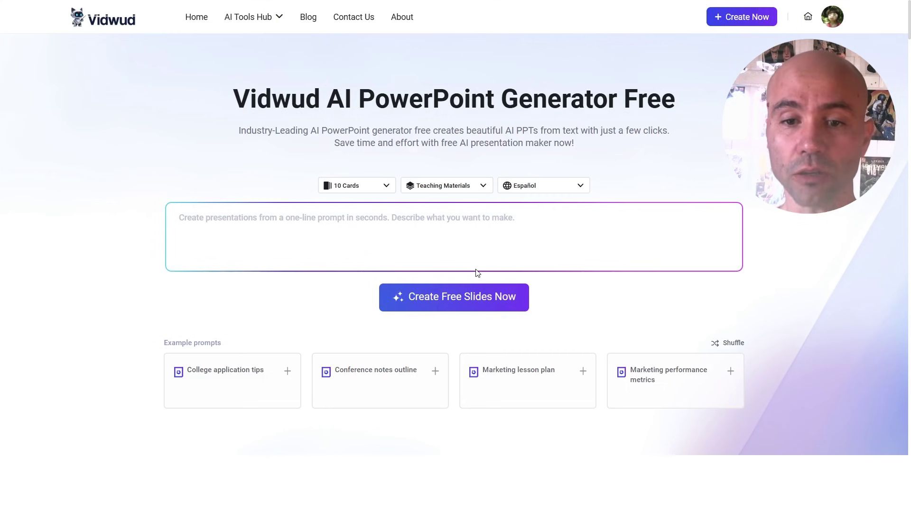
{"action": "type", "text": "La historia de Batman en DC Comics"}
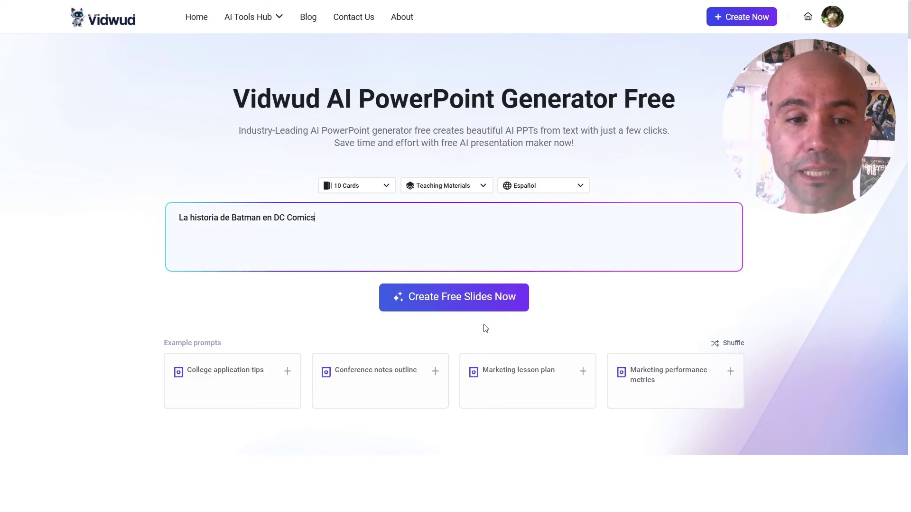
{"action": "left_click", "coordinate": [458, 303]}
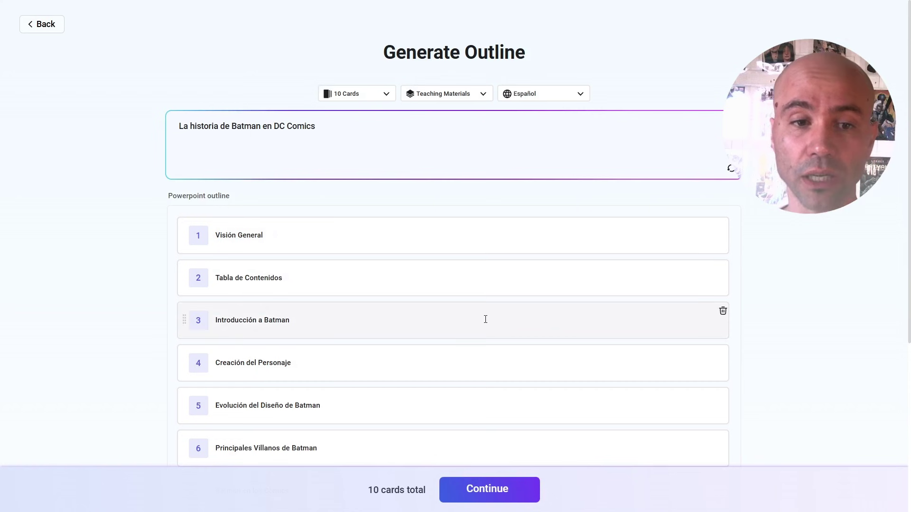
{"action": "mouse_move", "coordinate": [452, 277]}
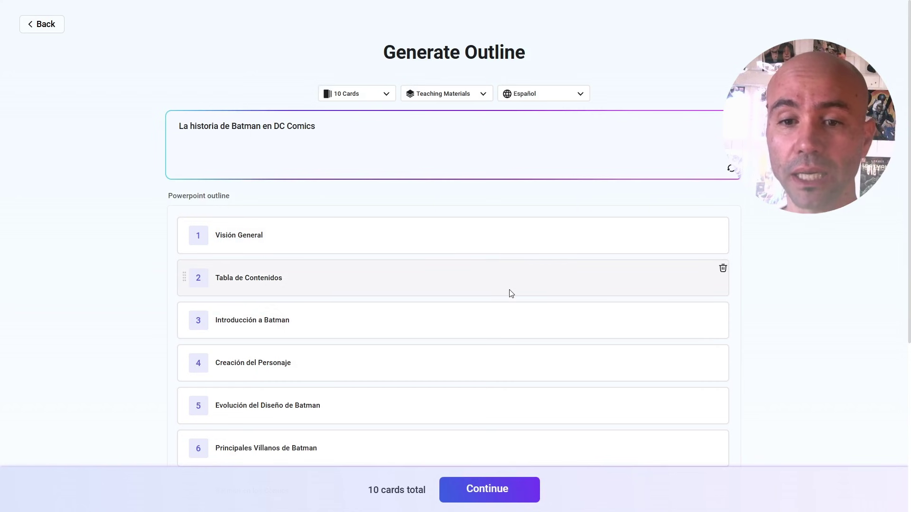
Step: Review the ten-card 'La historia de Batman en DC Comics' outline and continue to themes
{"action": "scroll", "coordinate": [482, 319], "scroll_direction": "down", "scroll_amount": 3}
{"action": "scroll", "coordinate": [474, 327], "scroll_direction": "down", "scroll_amount": 2}
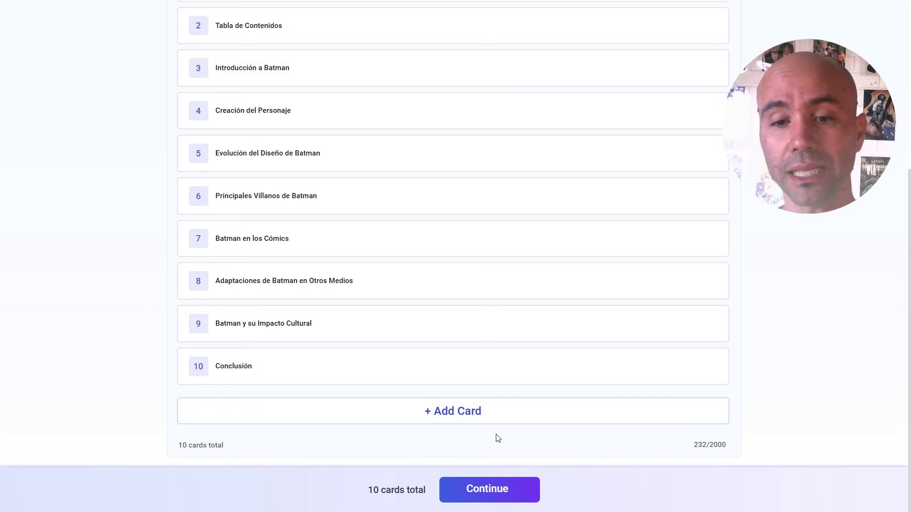
{"action": "left_click", "coordinate": [476, 493]}
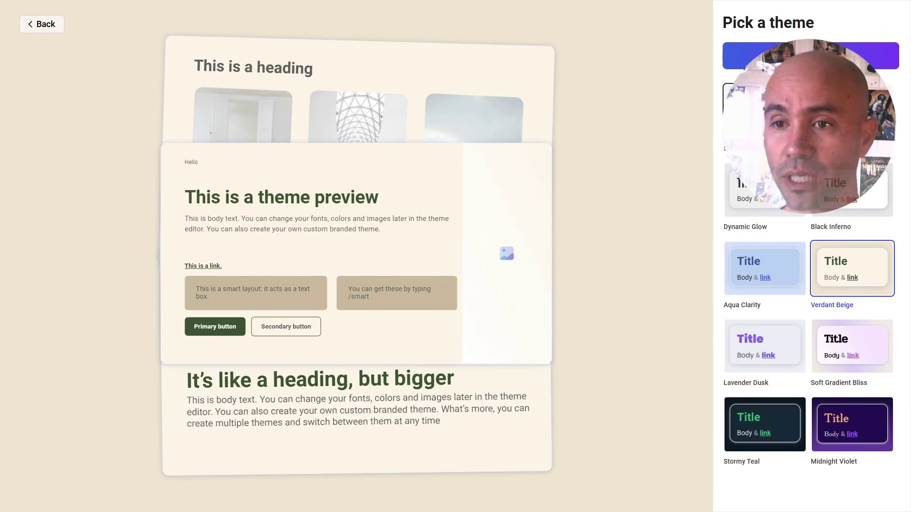
Step: Apply the Black Inferno theme and let the 12 Batman cards generate
{"action": "left_click", "coordinate": [851, 191]}
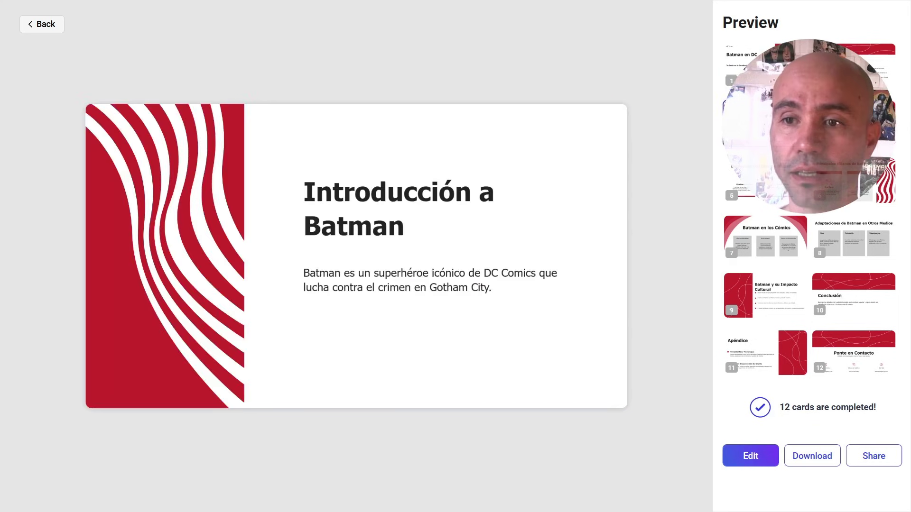
Step: Preview slides 2 through 12, return to the Batman en DC title slide, and open the editor
{"action": "left_click", "coordinate": [854, 66]}
{"action": "key", "text": "Down"}
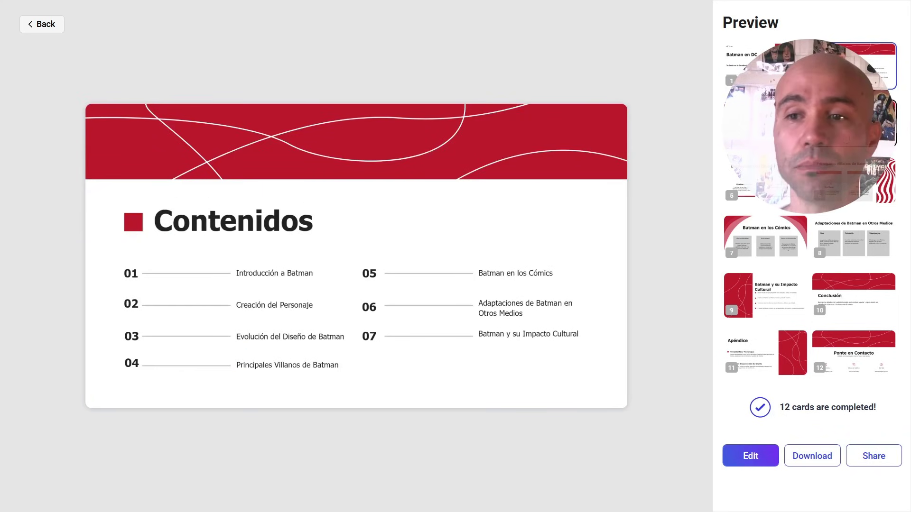
{"action": "key", "text": "Down"}
{"action": "key", "text": "Down"}
{"action": "key", "text": "Down"}
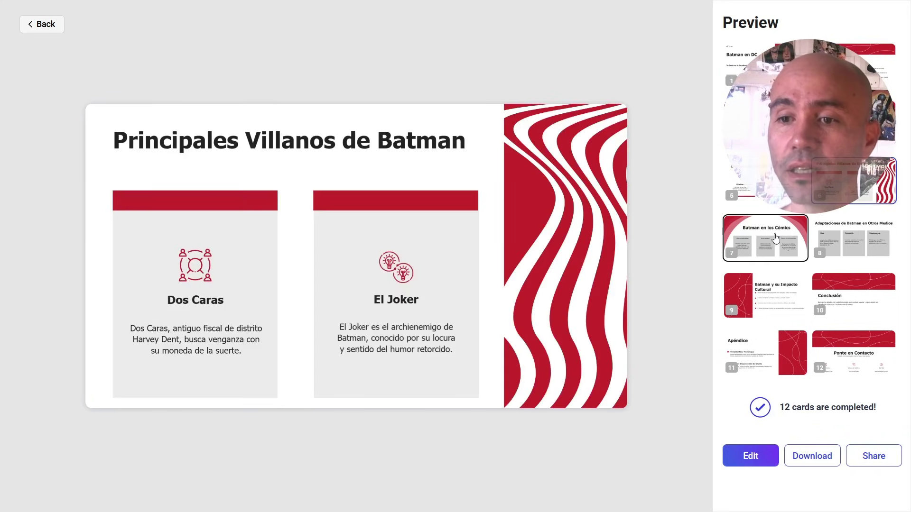
{"action": "left_click", "coordinate": [775, 238]}
{"action": "left_click", "coordinate": [856, 239]}
{"action": "left_click", "coordinate": [793, 287]}
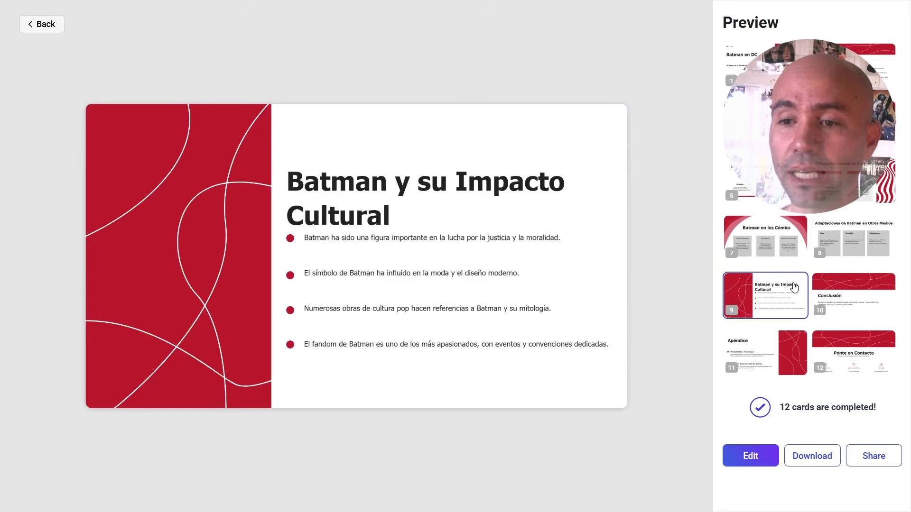
{"action": "left_click", "coordinate": [830, 294]}
{"action": "left_click", "coordinate": [769, 352]}
{"action": "left_click", "coordinate": [850, 350]}
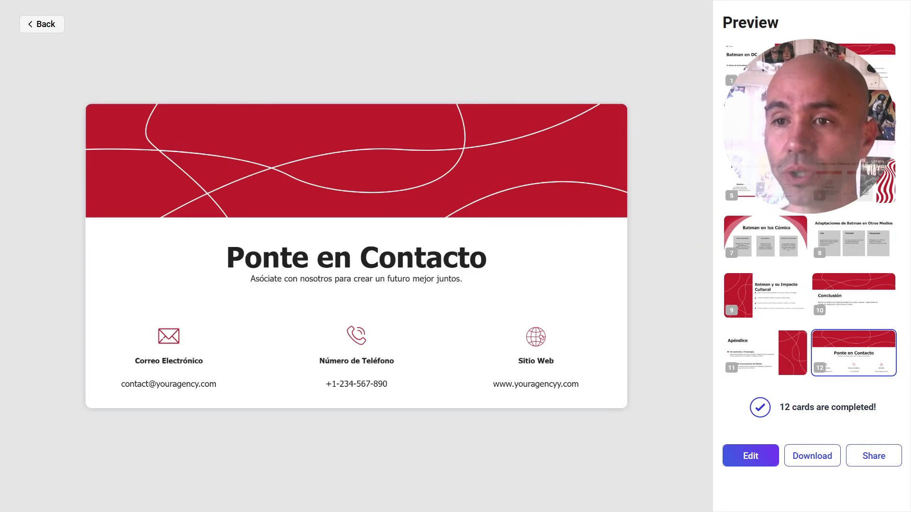
{"action": "key", "text": "Home"}
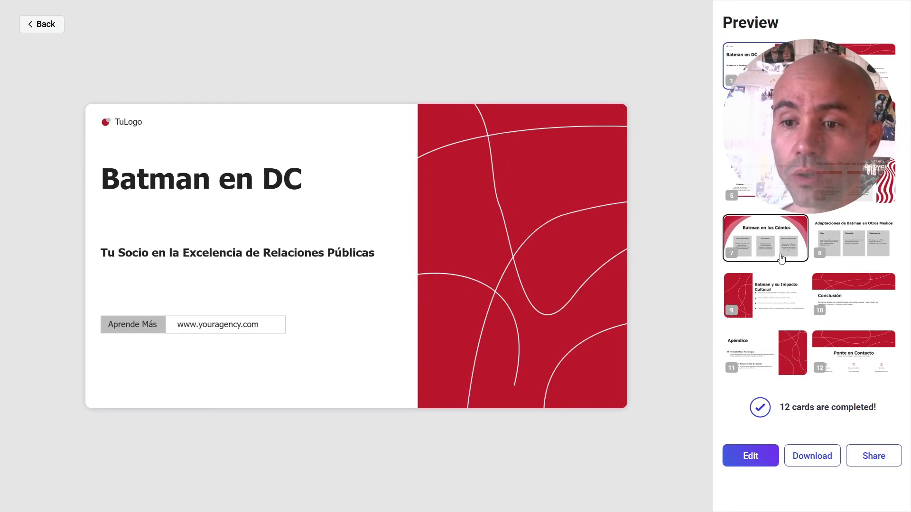
{"action": "left_click", "coordinate": [747, 456]}
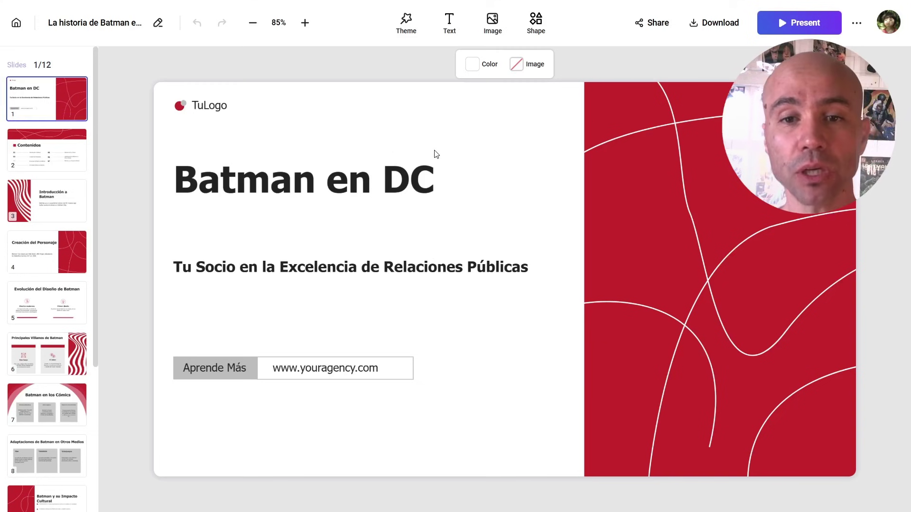
Step: Select the title slide's red picture and open the stock image library to change it
{"action": "left_click", "coordinate": [729, 194]}
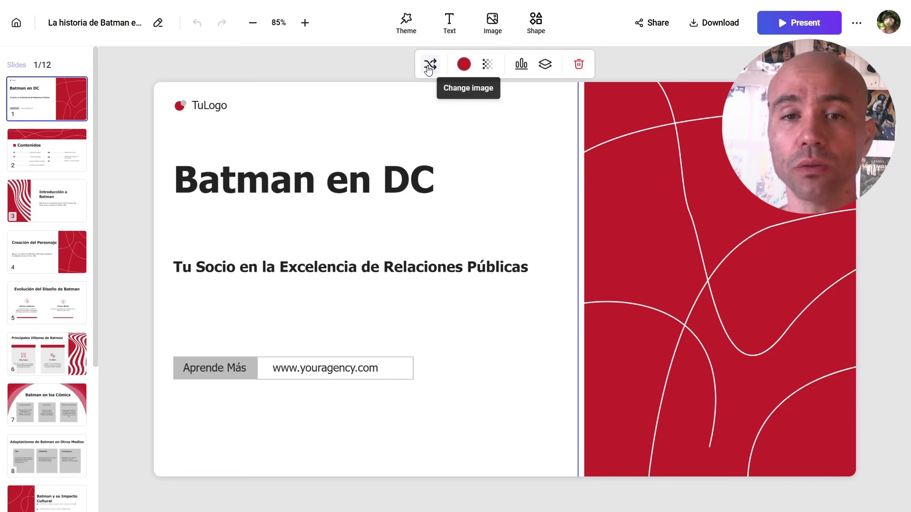
{"action": "left_click", "coordinate": [431, 68]}
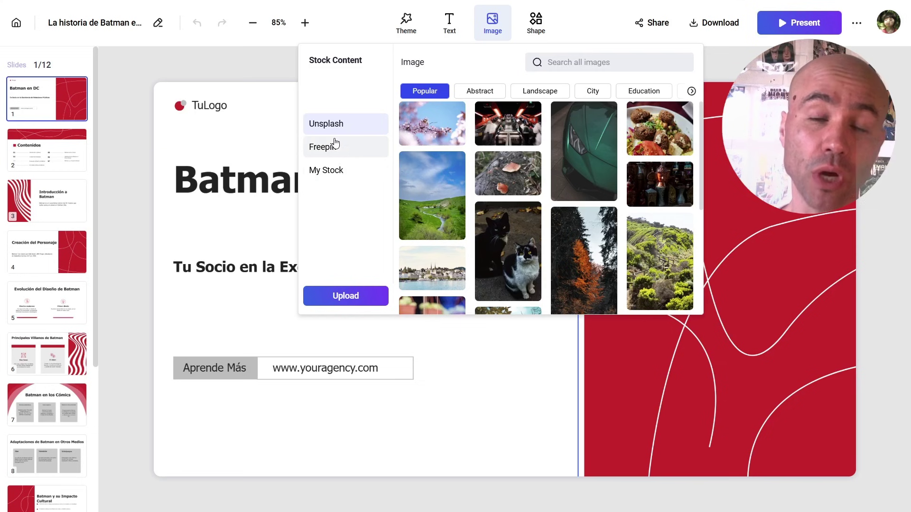
Step: Search 'batman' on Freepik and insert the moonlit Batman city illustration on the title slide
{"action": "left_click", "coordinate": [613, 58]}
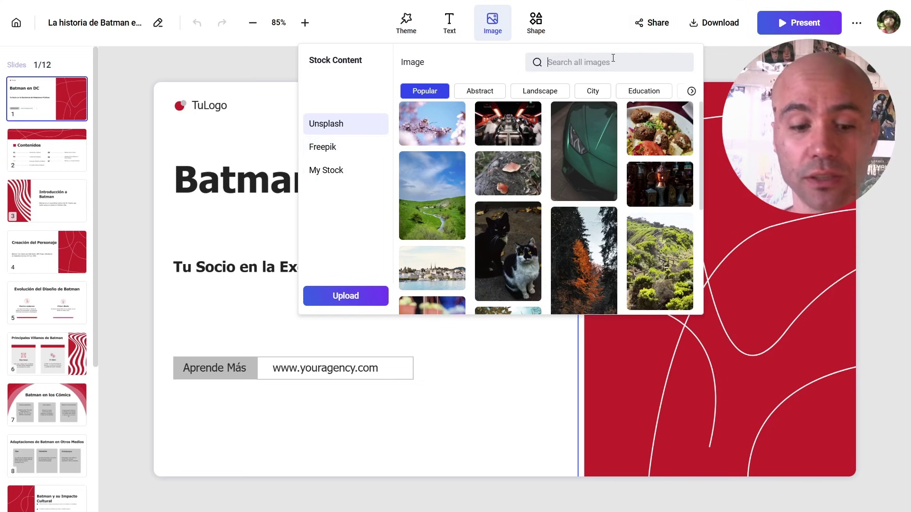
{"action": "type", "text": "ba"}
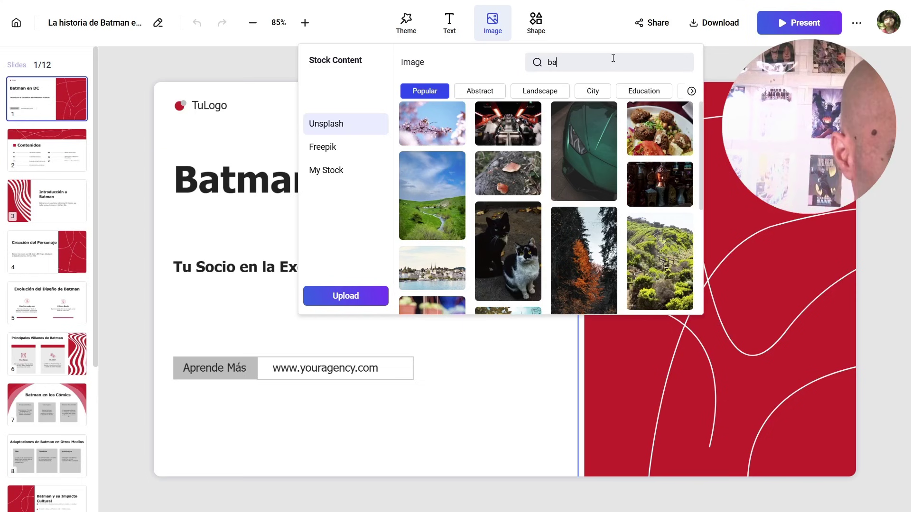
{"action": "type", "text": "tman"}
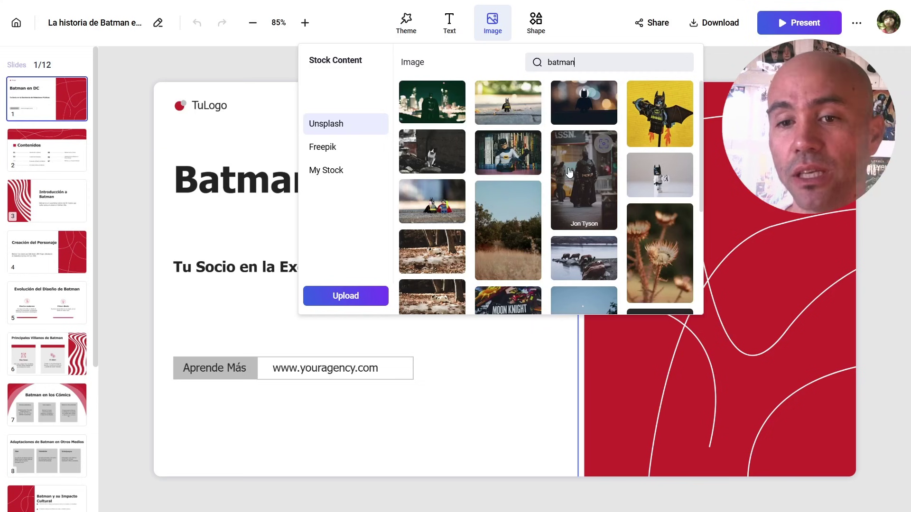
{"action": "scroll", "coordinate": [568, 173], "scroll_direction": "down", "scroll_amount": 1}
{"action": "scroll", "coordinate": [568, 173], "scroll_direction": "down", "scroll_amount": 3}
{"action": "scroll", "coordinate": [568, 173], "scroll_direction": "up", "scroll_amount": 5}
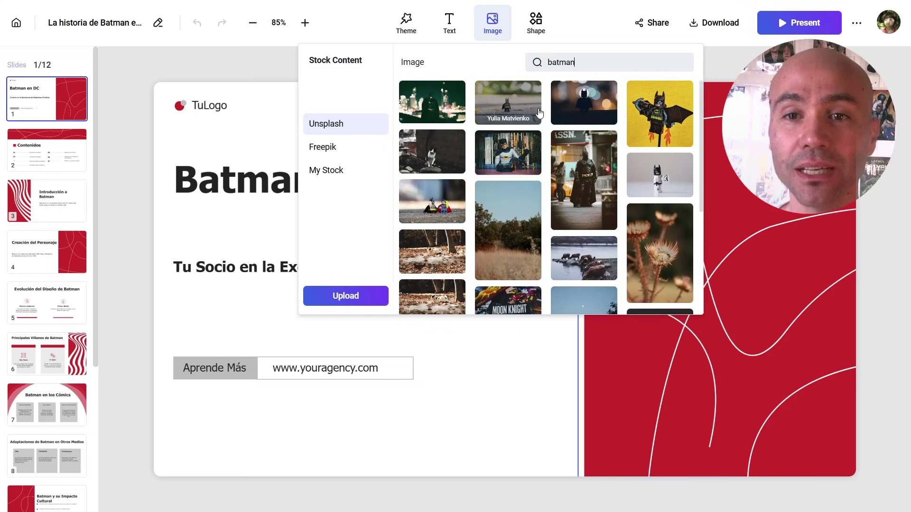
{"action": "left_click", "coordinate": [329, 153]}
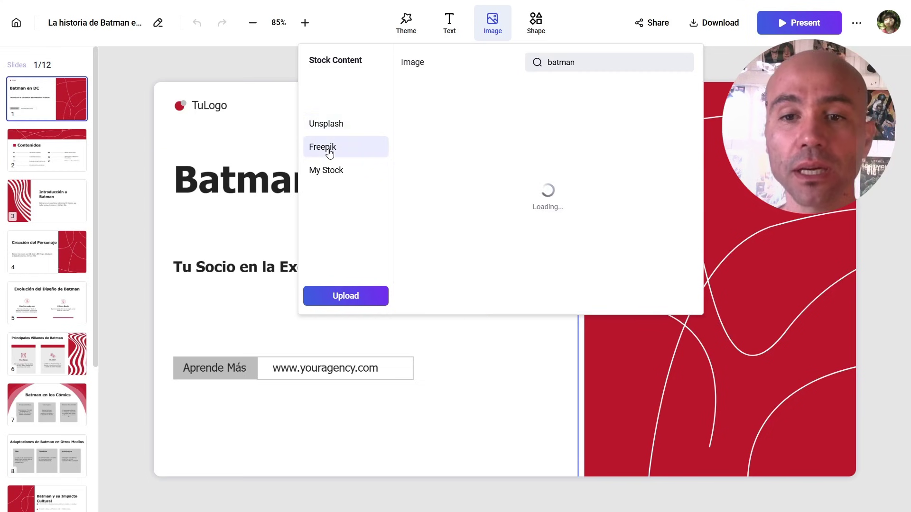
{"action": "scroll", "coordinate": [590, 188], "scroll_direction": "down", "scroll_amount": 2}
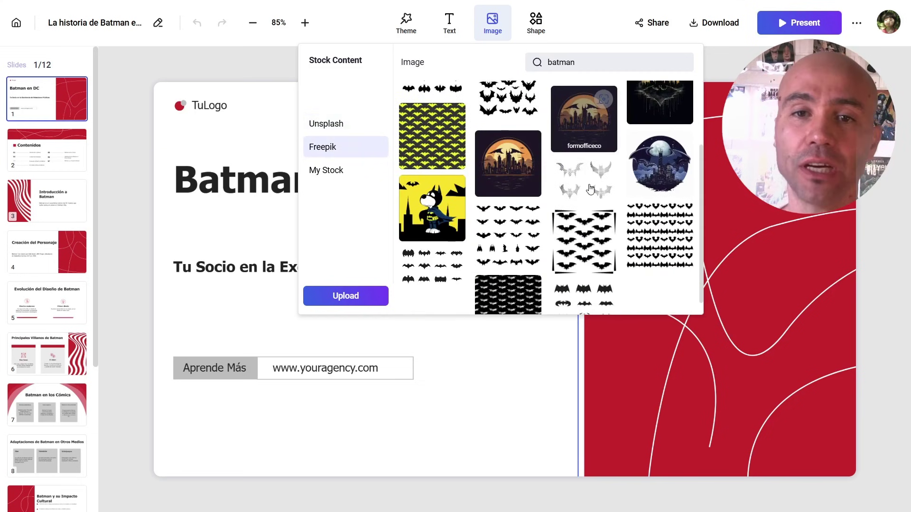
{"action": "scroll", "coordinate": [505, 184], "scroll_direction": "up", "scroll_amount": 2}
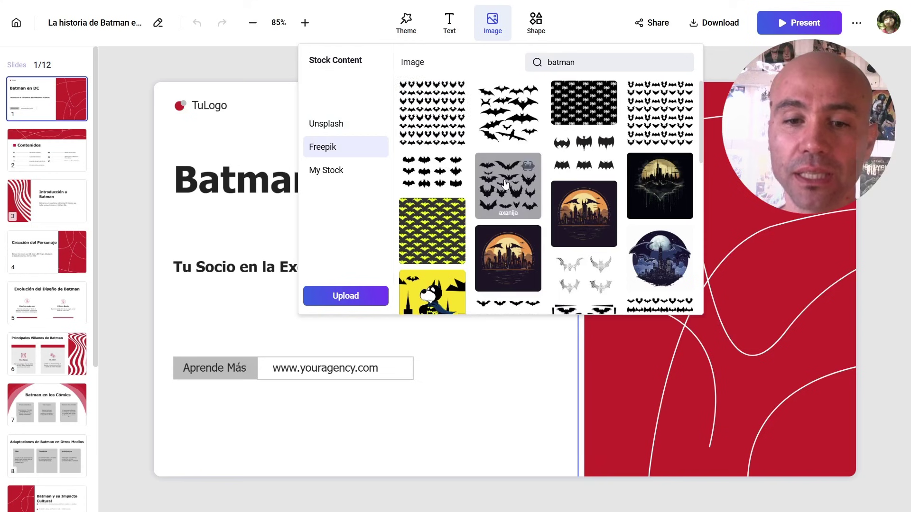
{"action": "scroll", "coordinate": [505, 184], "scroll_direction": "down", "scroll_amount": 2}
{"action": "scroll", "coordinate": [505, 184], "scroll_direction": "up", "scroll_amount": 2}
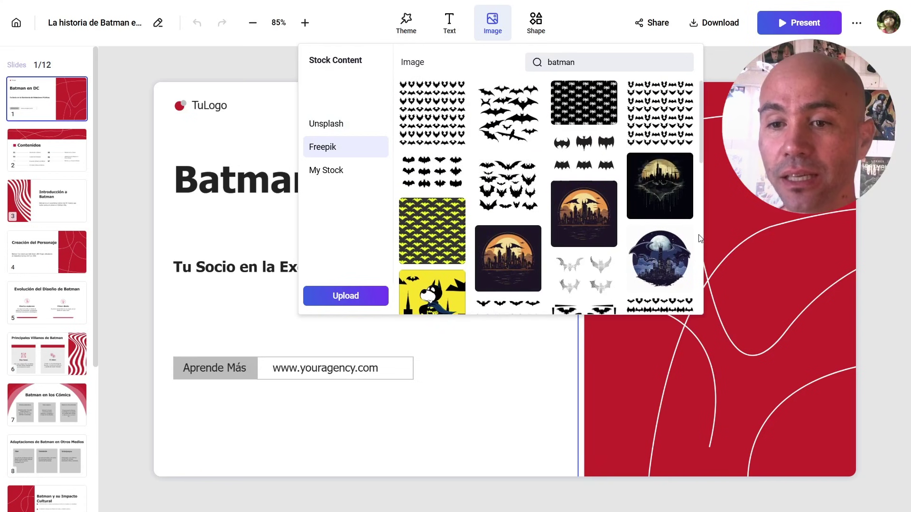
{"action": "left_click", "coordinate": [656, 259]}
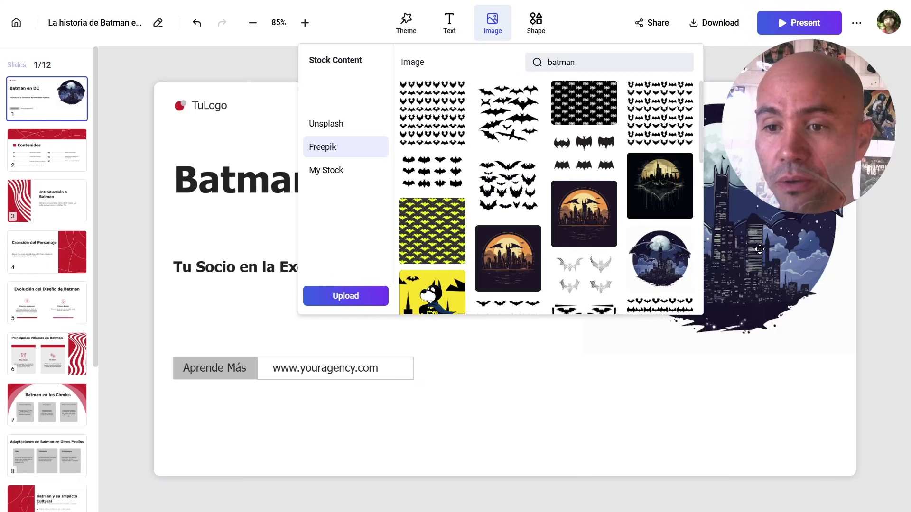
Step: Enlarge the Batman illustration down and left, then shift it slightly right
{"action": "left_click", "coordinate": [679, 293]}
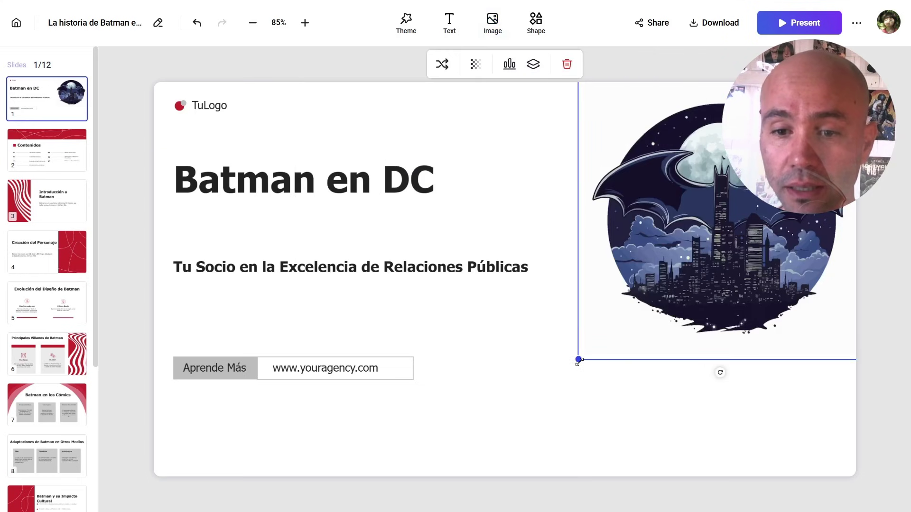
{"action": "left_click_drag", "start_coordinate": [578, 360], "coordinate": [462, 475]}
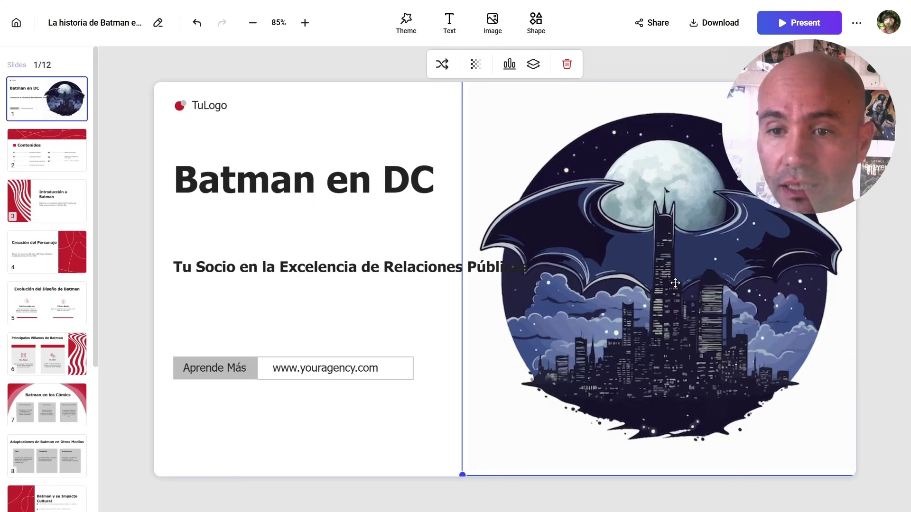
{"action": "left_click_drag", "start_coordinate": [675, 283], "coordinate": [694, 270]}
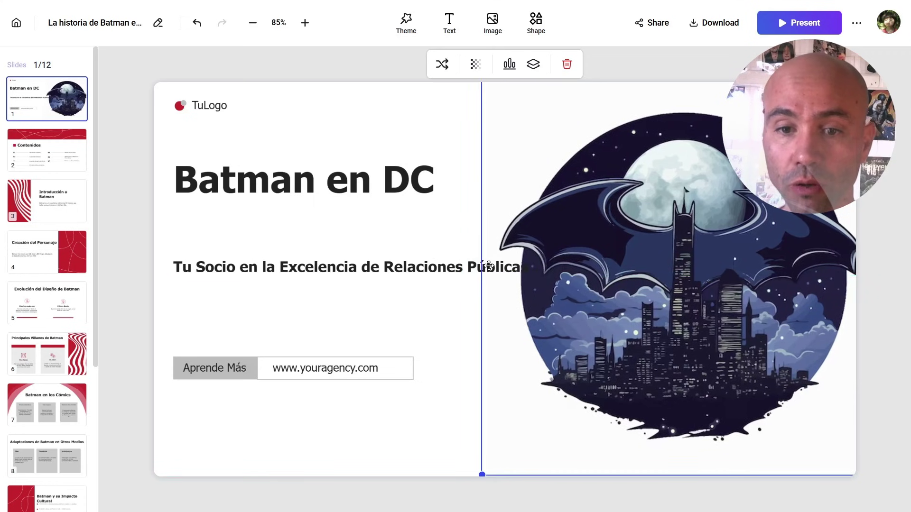
Step: Give the subtitle 'Tu Socio en la Excelencia de Relaciones Públicas' a yellow highlight
{"action": "left_click", "coordinate": [456, 267]}
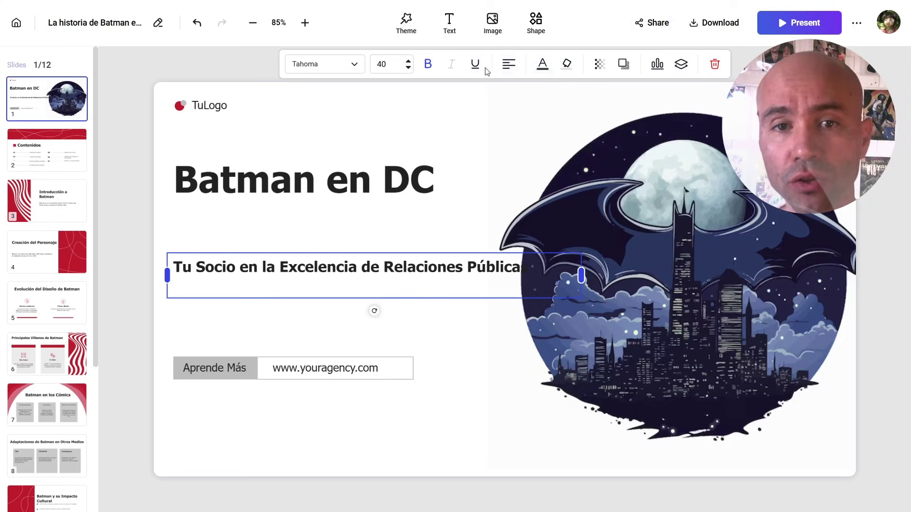
{"action": "left_click", "coordinate": [567, 66]}
{"action": "left_click", "coordinate": [601, 183]}
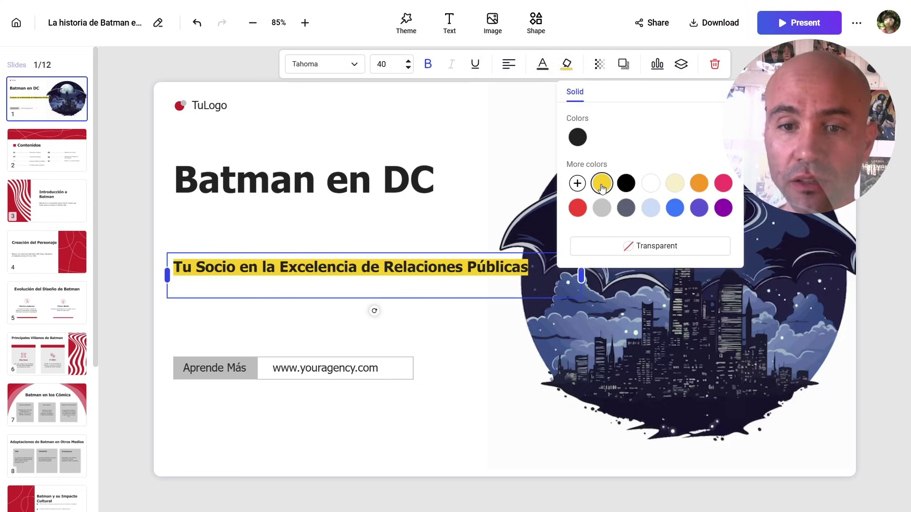
{"action": "left_click", "coordinate": [482, 166]}
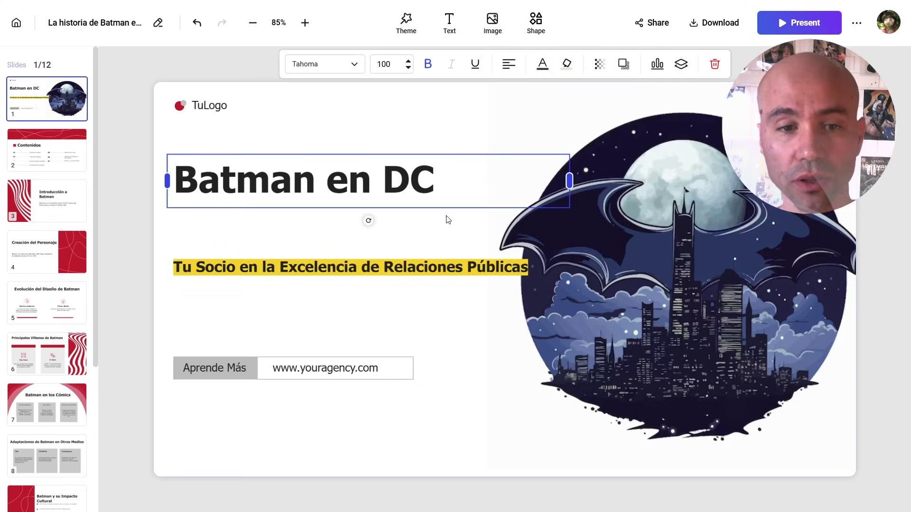
{"action": "left_click", "coordinate": [477, 262]}
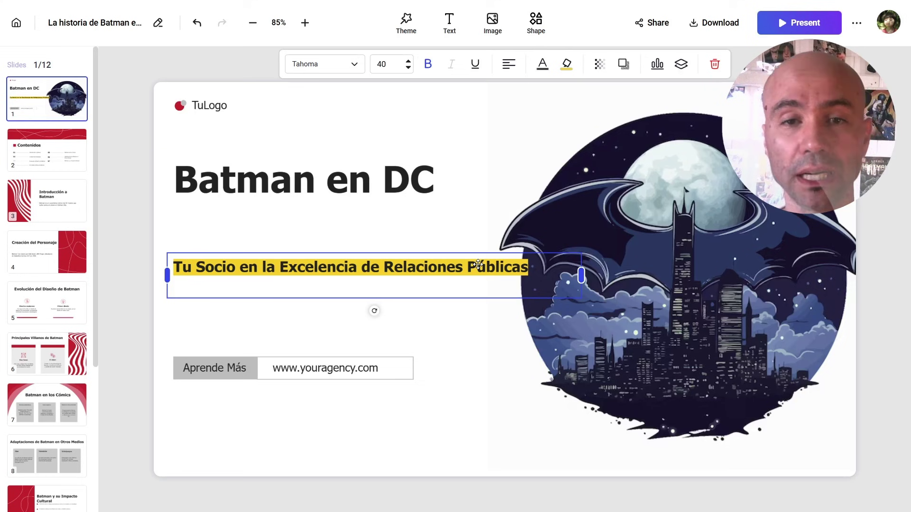
{"action": "left_click", "coordinate": [221, 104]}
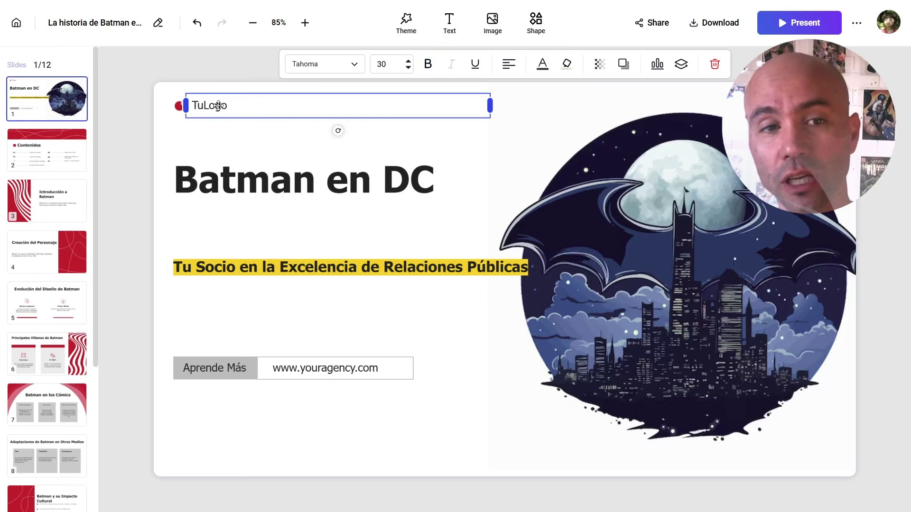
{"action": "left_click", "coordinate": [314, 369]}
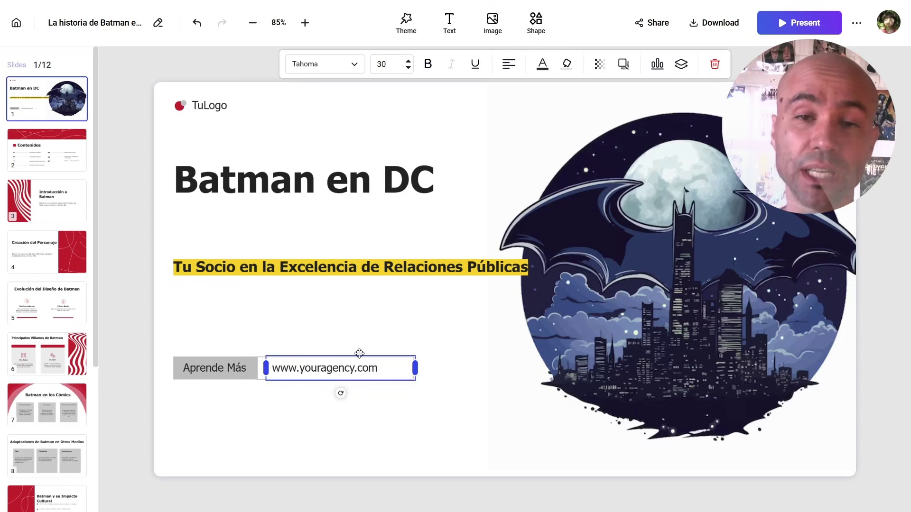
{"action": "left_click", "coordinate": [398, 315]}
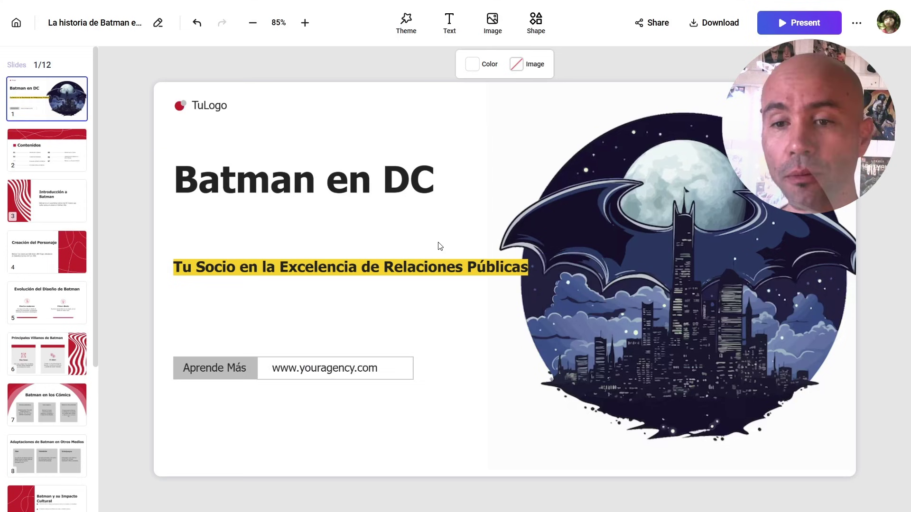
{"action": "left_click", "coordinate": [382, 364]}
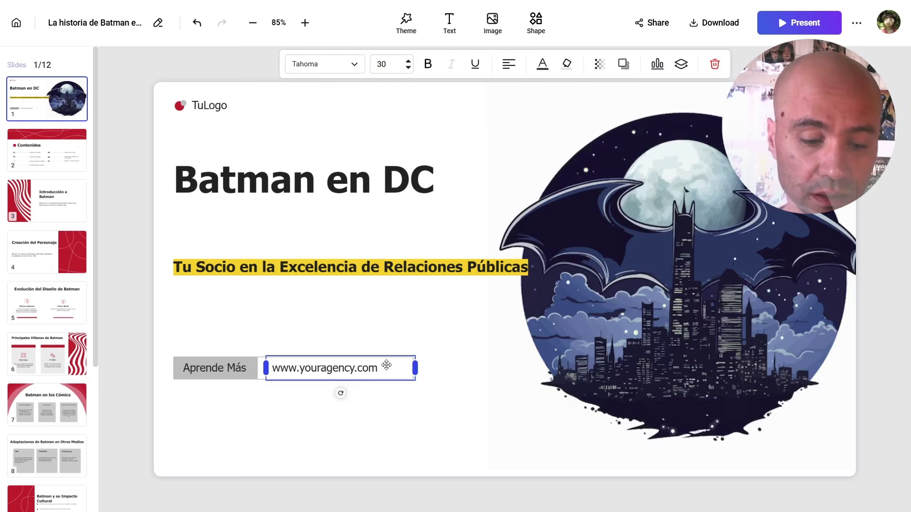
{"action": "left_click", "coordinate": [247, 372]}
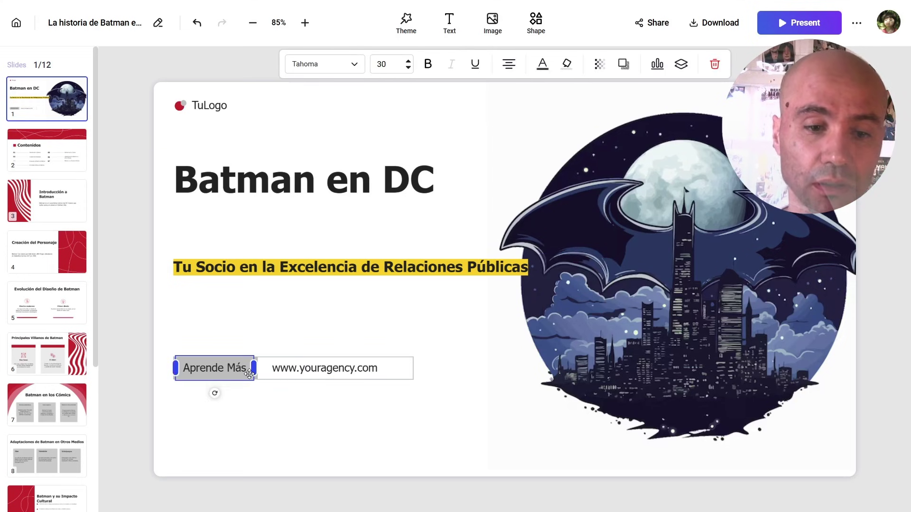
Step: Browse slides 2, 3 and 5, then open slide 6 and select its red wave picture
{"action": "left_click", "coordinate": [71, 156]}
{"action": "mouse_move", "coordinate": [47, 200]}
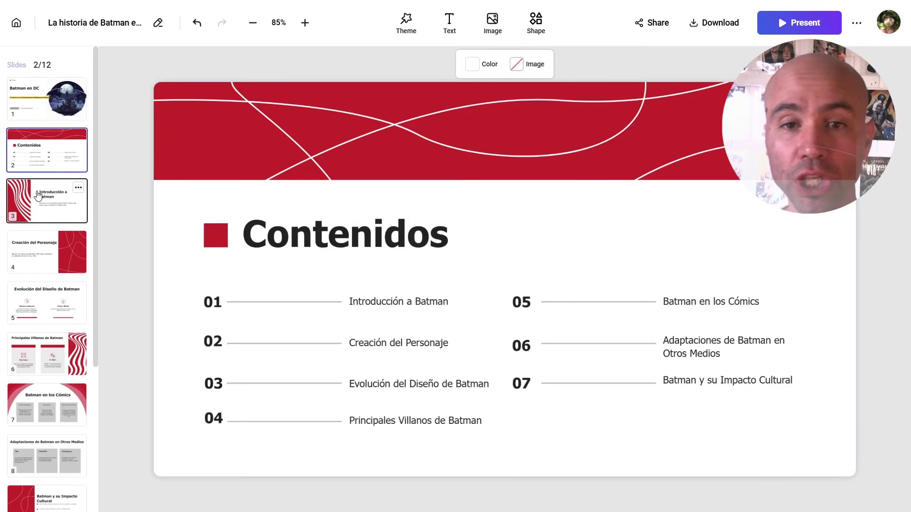
{"action": "left_click", "coordinate": [59, 203]}
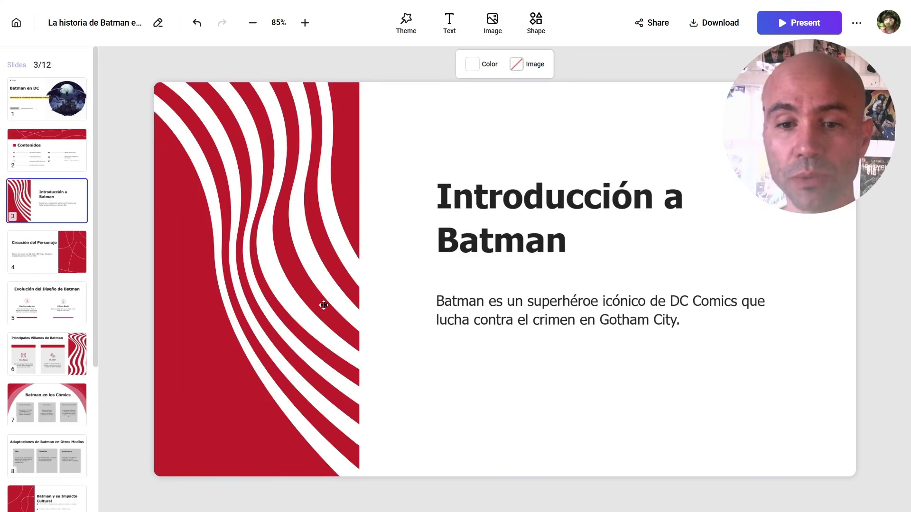
{"action": "left_click", "coordinate": [45, 291]}
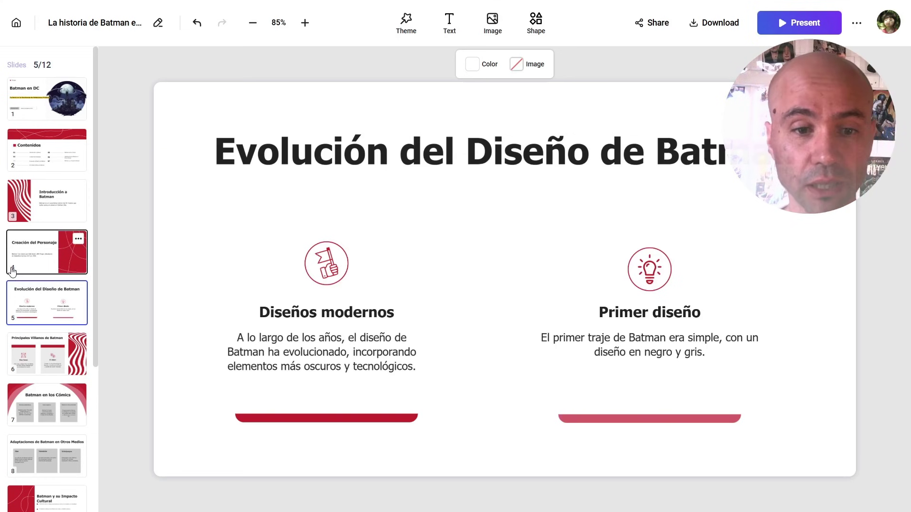
{"action": "mouse_move", "coordinate": [47, 354]}
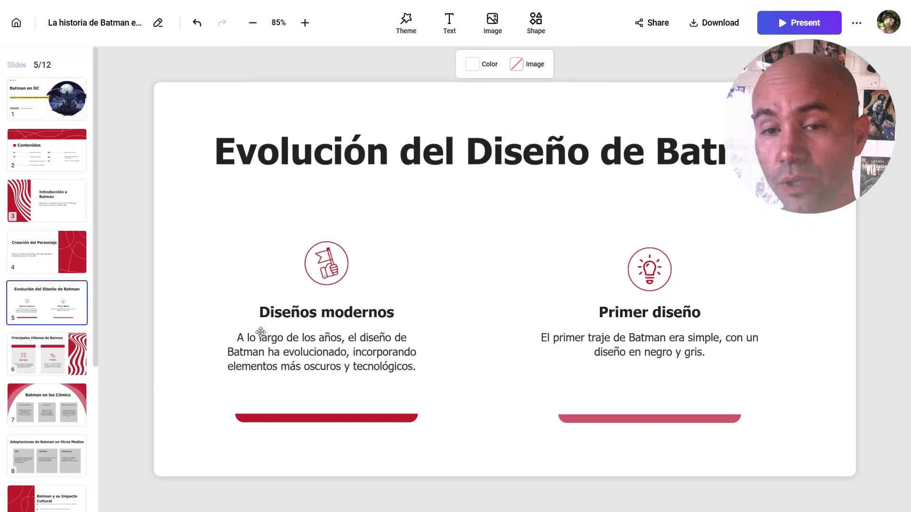
{"action": "left_click", "coordinate": [15, 375]}
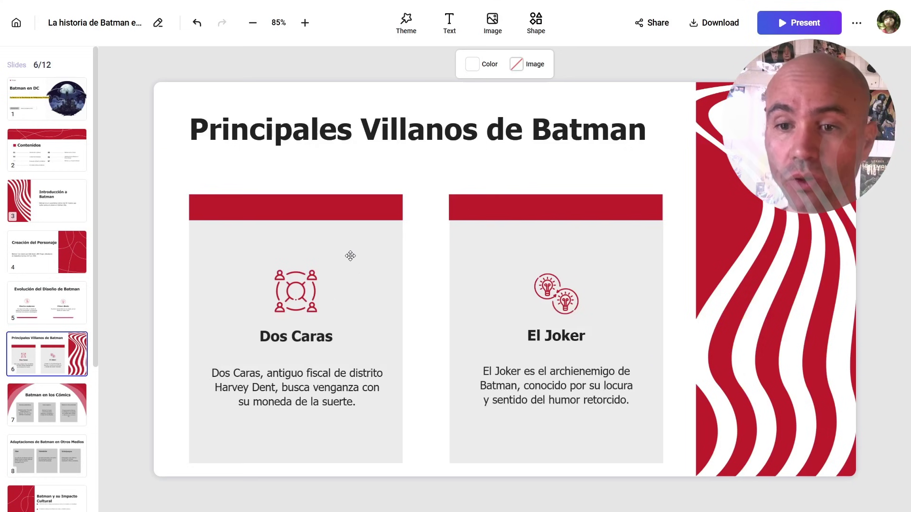
{"action": "left_click", "coordinate": [755, 250]}
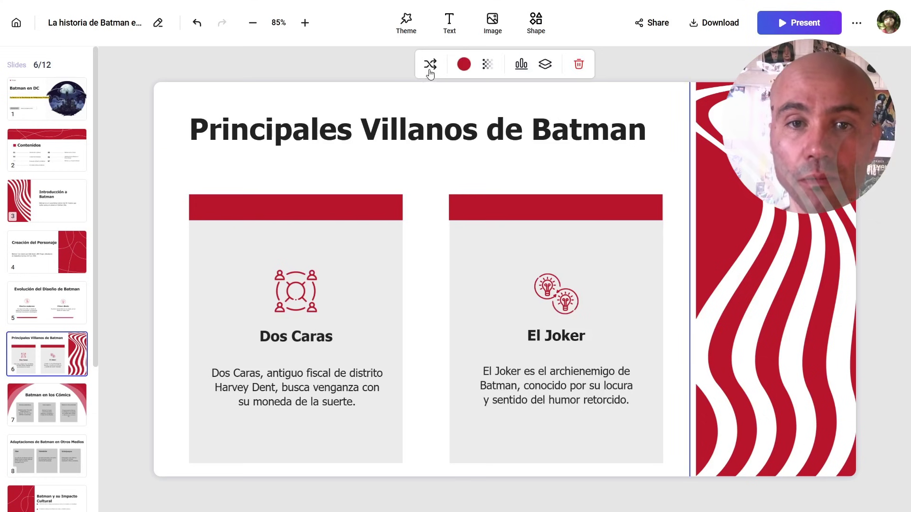
Step: Search stock images for 'joker' and replace the red wave picture with a Joker photo
{"action": "left_click", "coordinate": [492, 22]}
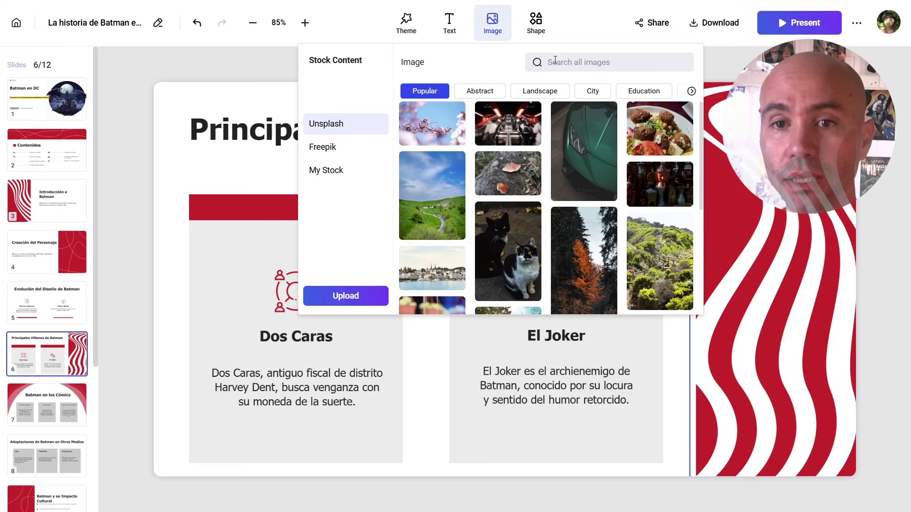
{"action": "type", "text": "joker"}
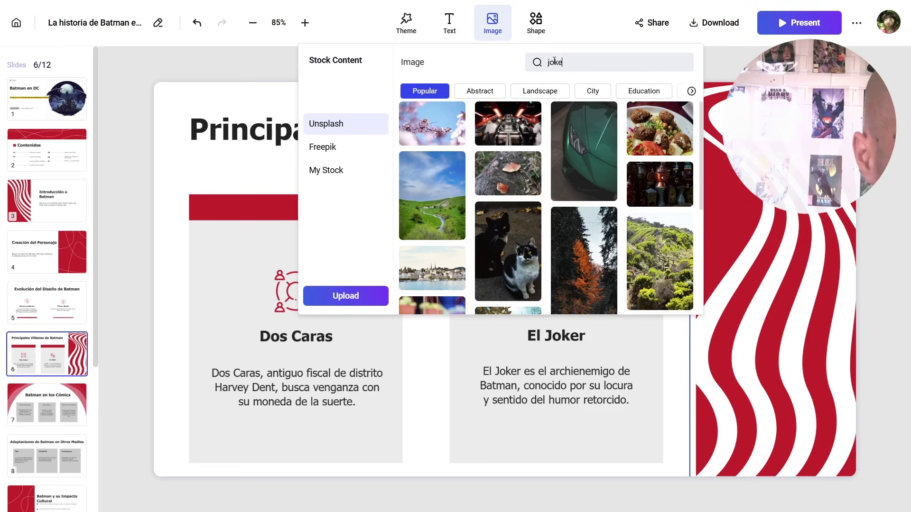
{"action": "key", "text": "Return"}
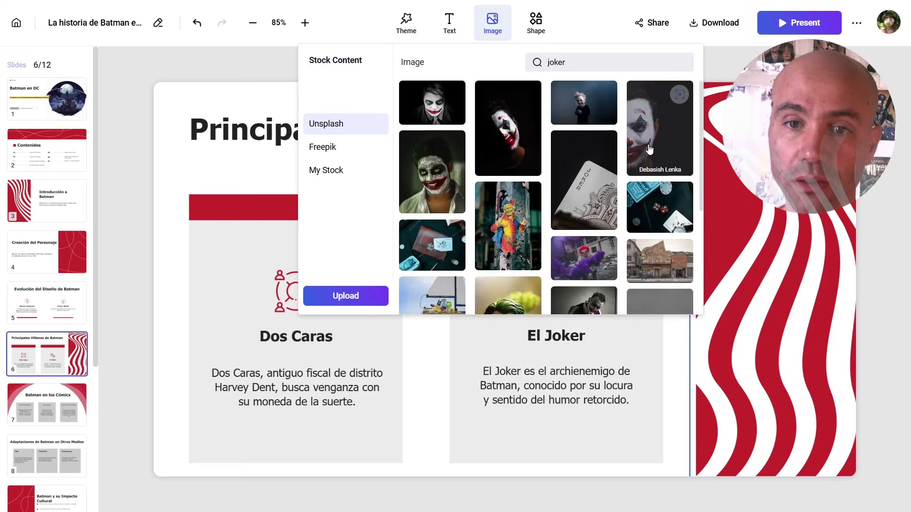
{"action": "left_click", "coordinate": [649, 149]}
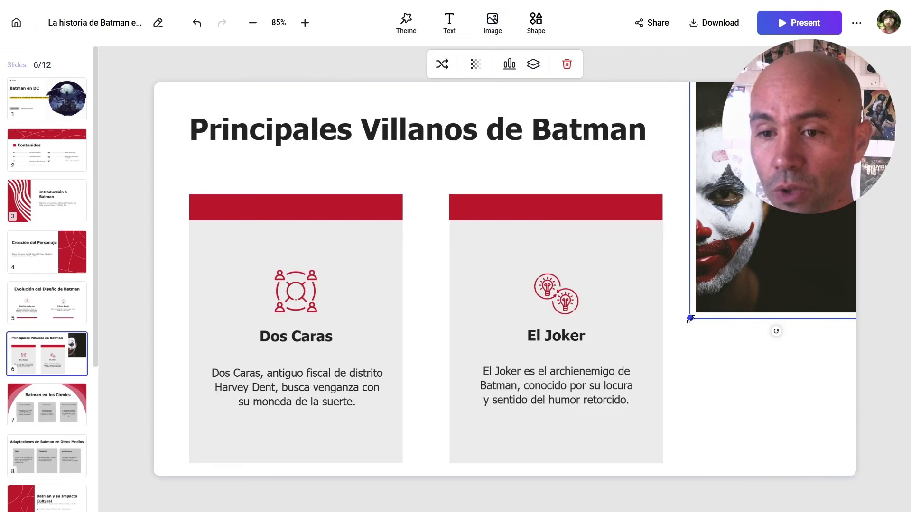
Step: Enlarge the Joker photo to fill the slide's right side
{"action": "left_click_drag", "start_coordinate": [690, 318], "coordinate": [579, 474]}
{"action": "left_click_drag", "start_coordinate": [683, 296], "coordinate": [785, 297]}
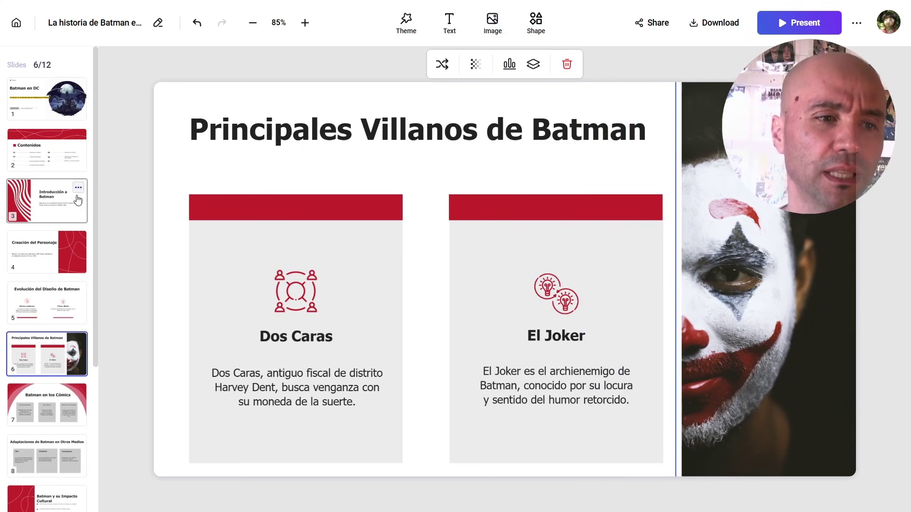
{"action": "scroll", "coordinate": [65, 237], "scroll_direction": "down", "scroll_amount": 3}
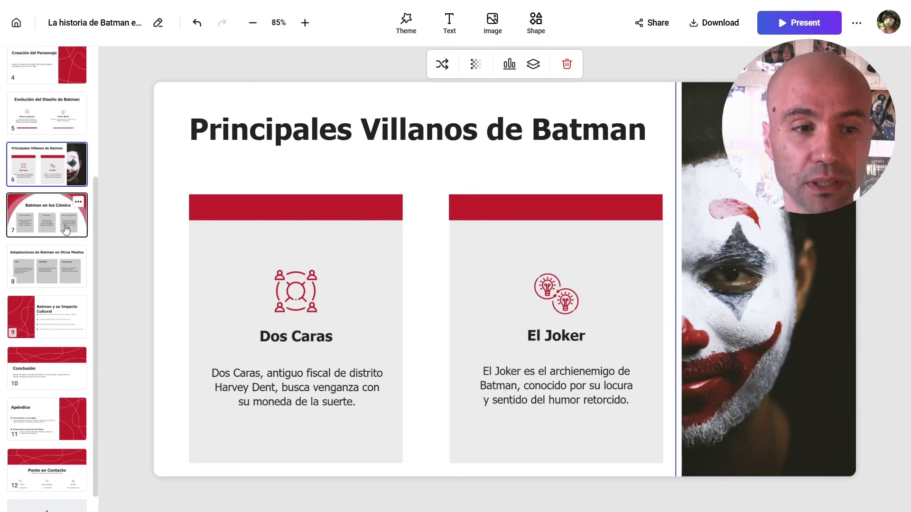
Step: View slide 7, then select the Cine, Televisión and Videojuegos texts on the Adaptaciones slide
{"action": "left_click", "coordinate": [63, 227]}
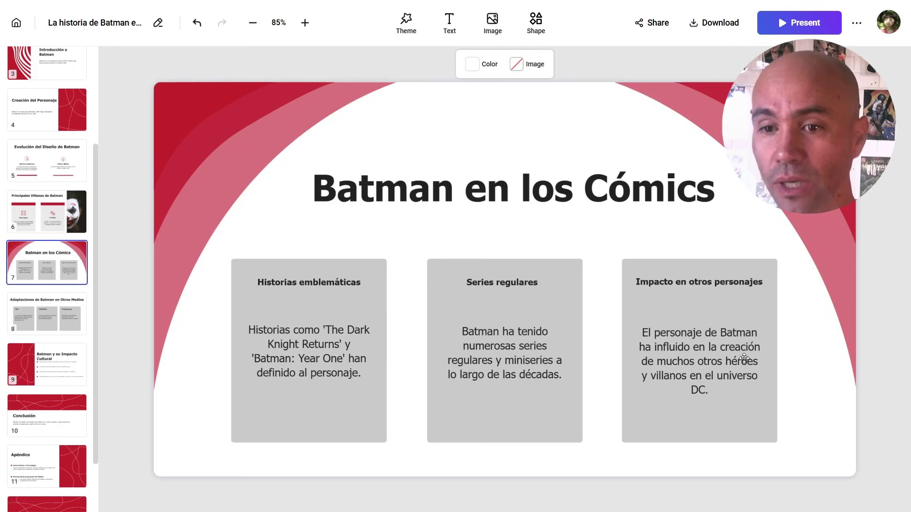
{"action": "left_click", "coordinate": [48, 315]}
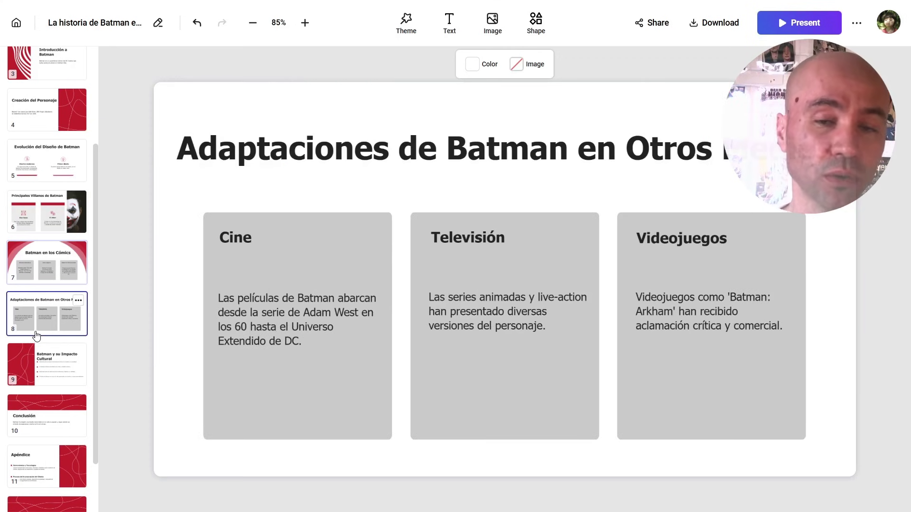
{"action": "left_click", "coordinate": [338, 315]}
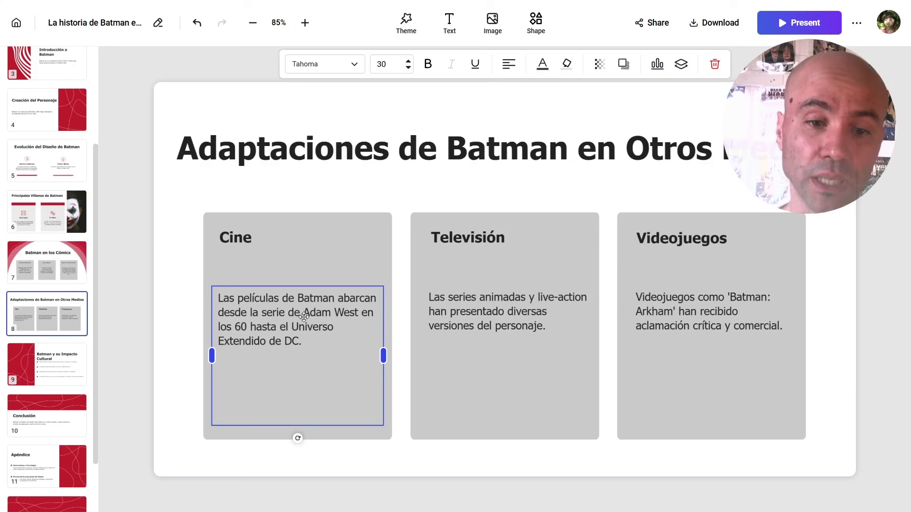
{"action": "left_click", "coordinate": [519, 321]}
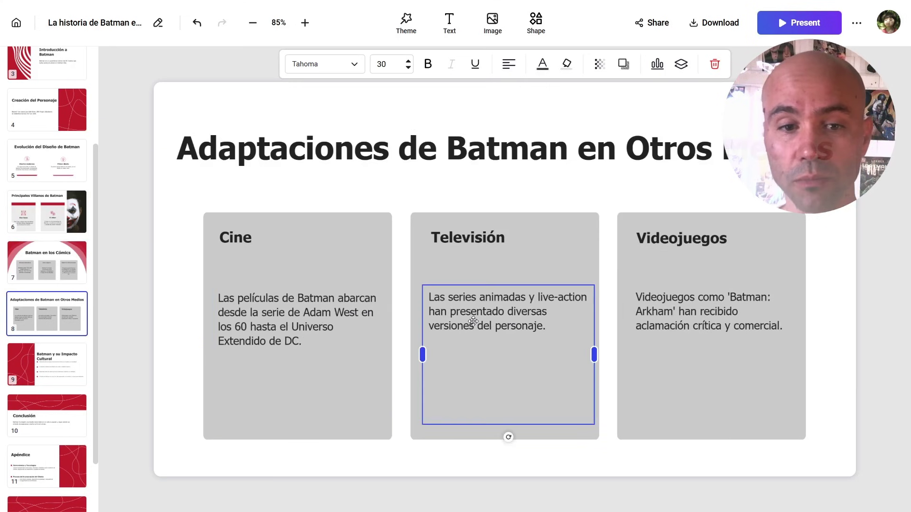
{"action": "left_click", "coordinate": [686, 316]}
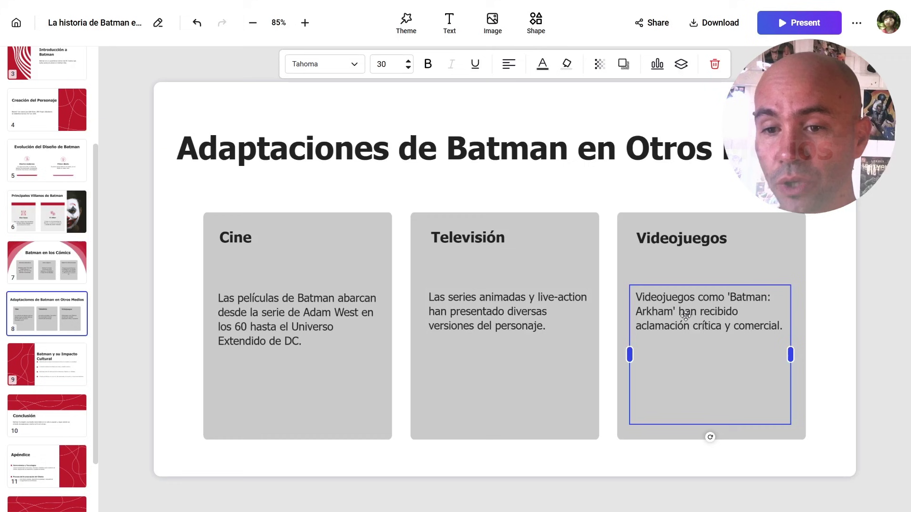
Step: Browse the Impacto Cultural, Conclusión and Ponte en Contacto slides, settling on Apéndice
{"action": "left_click", "coordinate": [31, 367]}
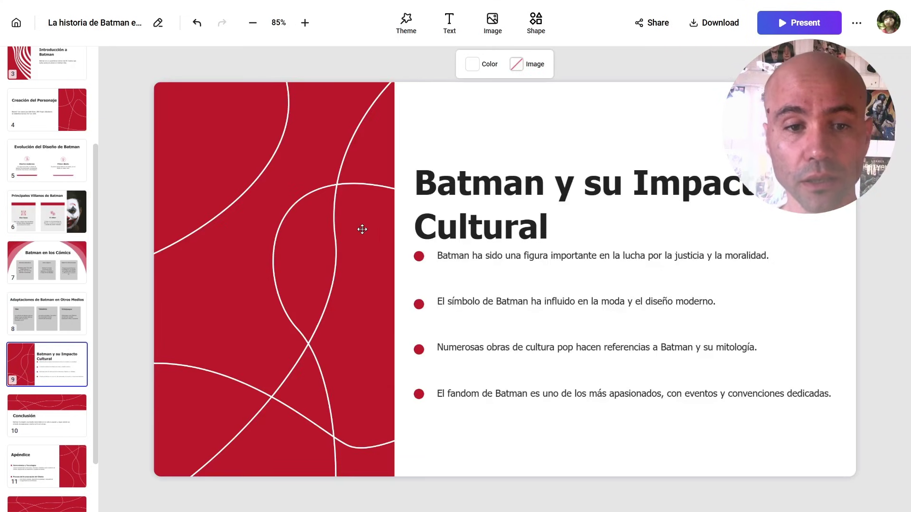
{"action": "scroll", "coordinate": [47, 313], "scroll_direction": "down", "scroll_amount": 3}
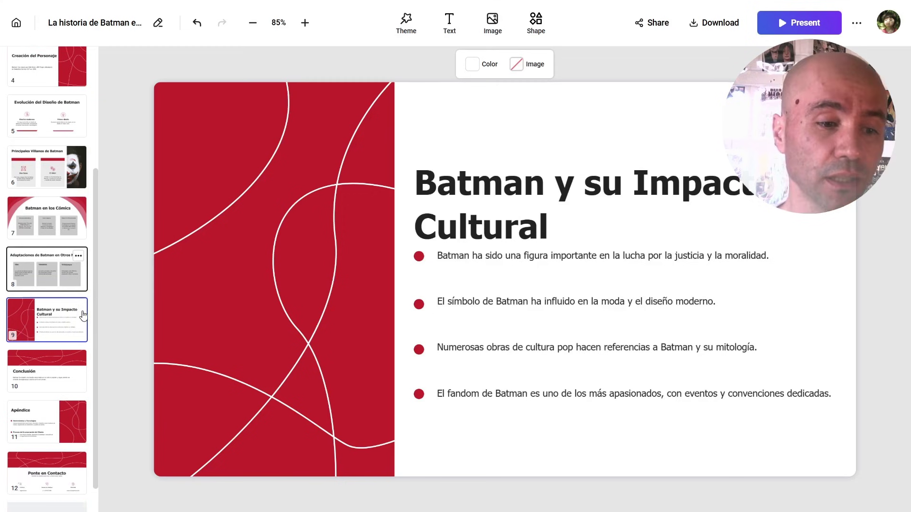
{"action": "left_click", "coordinate": [74, 336]}
{"action": "left_click", "coordinate": [59, 381]}
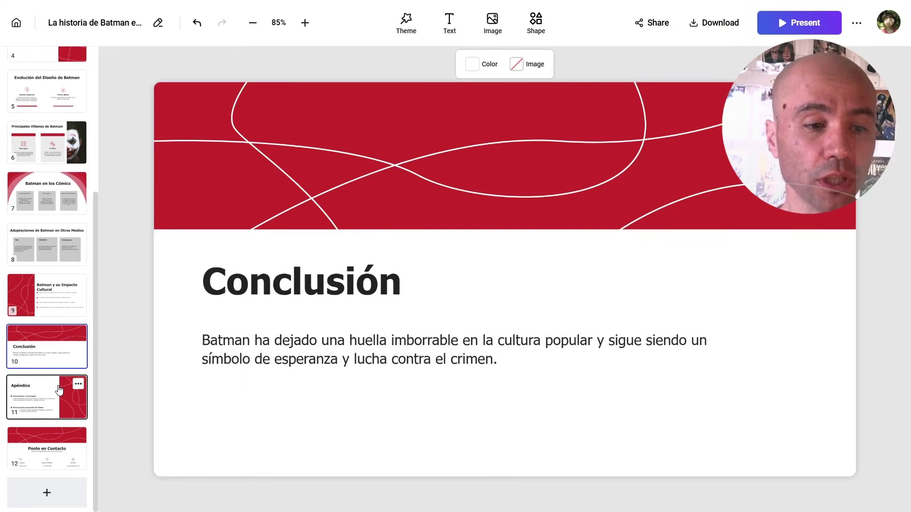
{"action": "mouse_move", "coordinate": [47, 422]}
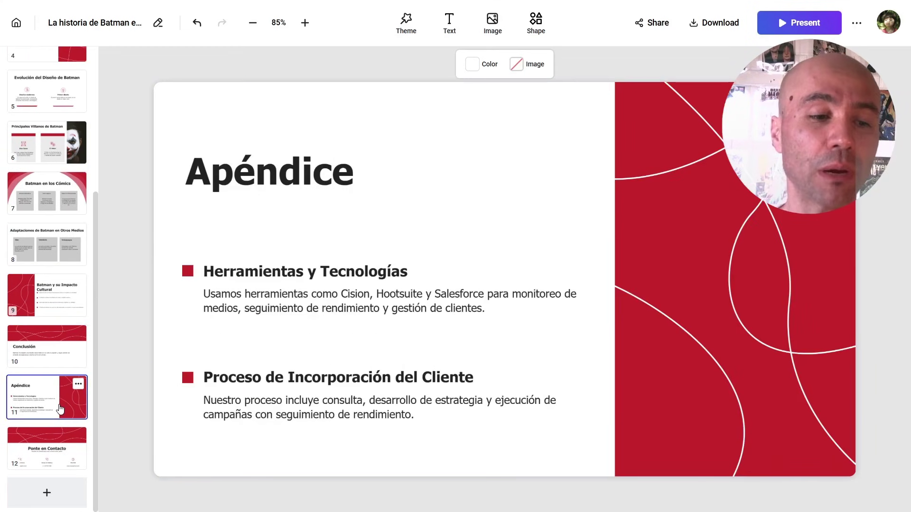
{"action": "left_click", "coordinate": [53, 430]}
{"action": "left_click", "coordinate": [52, 419]}
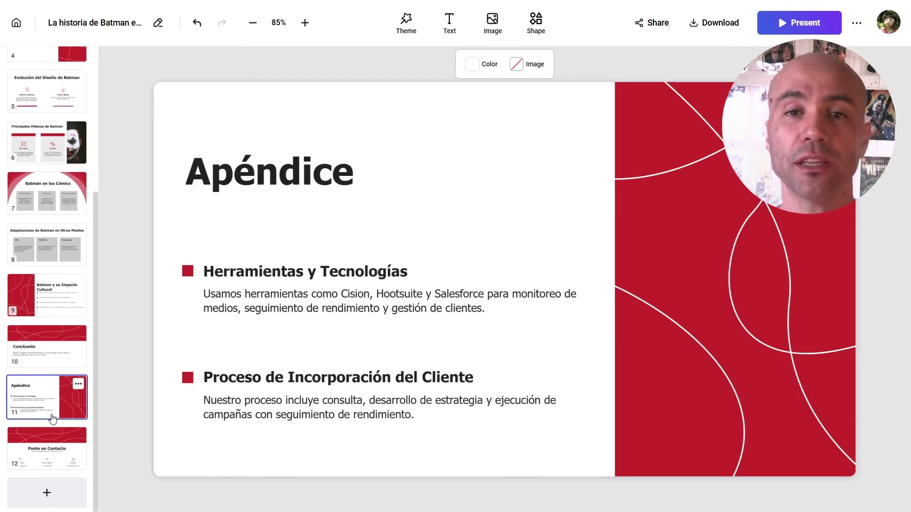
{"action": "left_click", "coordinate": [53, 432]}
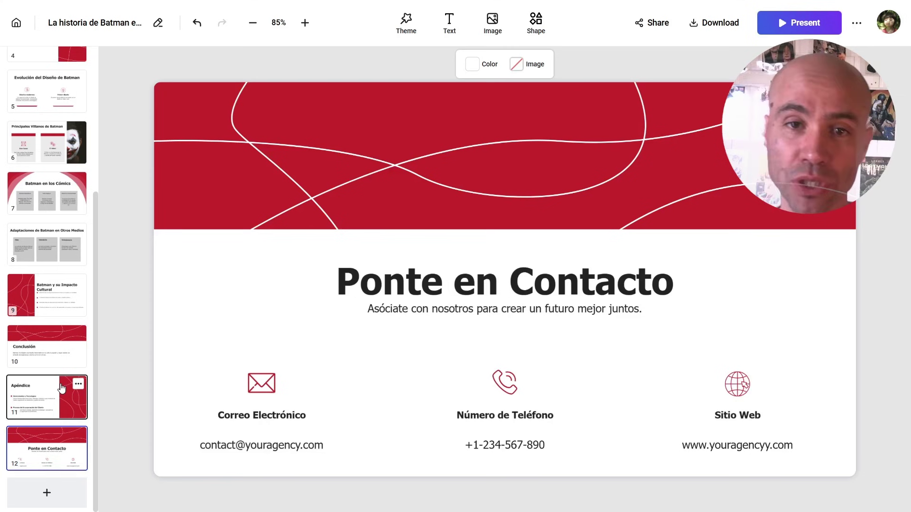
{"action": "left_click", "coordinate": [53, 393]}
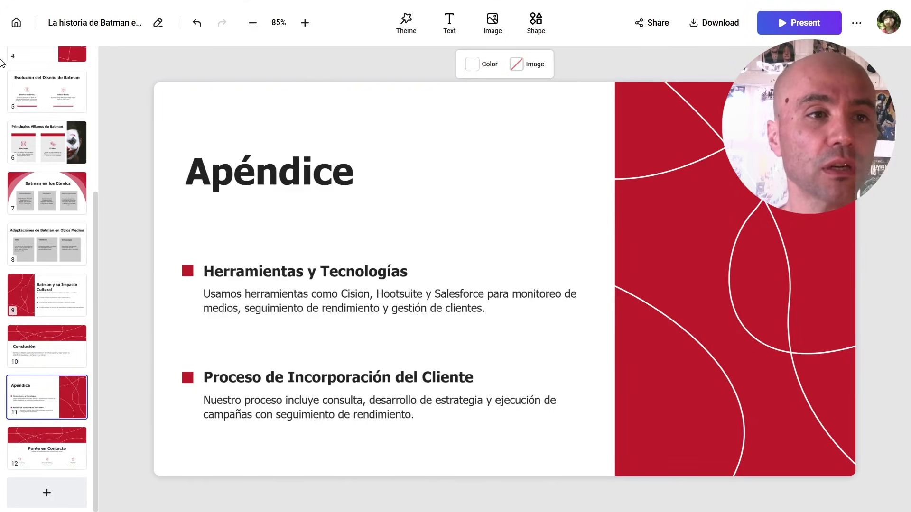
Step: Return to the home dashboard, look through My recents, and start Create with AI
{"action": "left_click", "coordinate": [15, 23]}
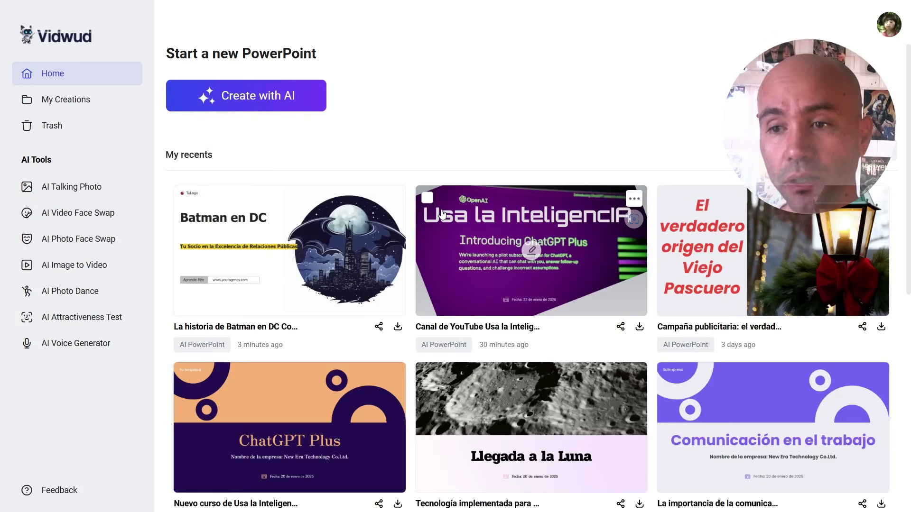
{"action": "scroll", "coordinate": [439, 214], "scroll_direction": "down", "scroll_amount": 1}
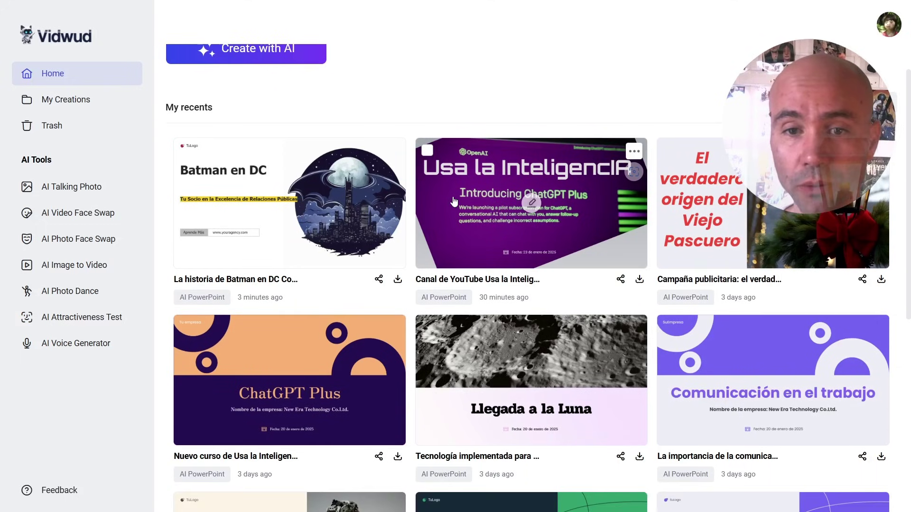
{"action": "scroll", "coordinate": [663, 264], "scroll_direction": "down", "scroll_amount": 3}
{"action": "scroll", "coordinate": [617, 285], "scroll_direction": "down", "scroll_amount": 3}
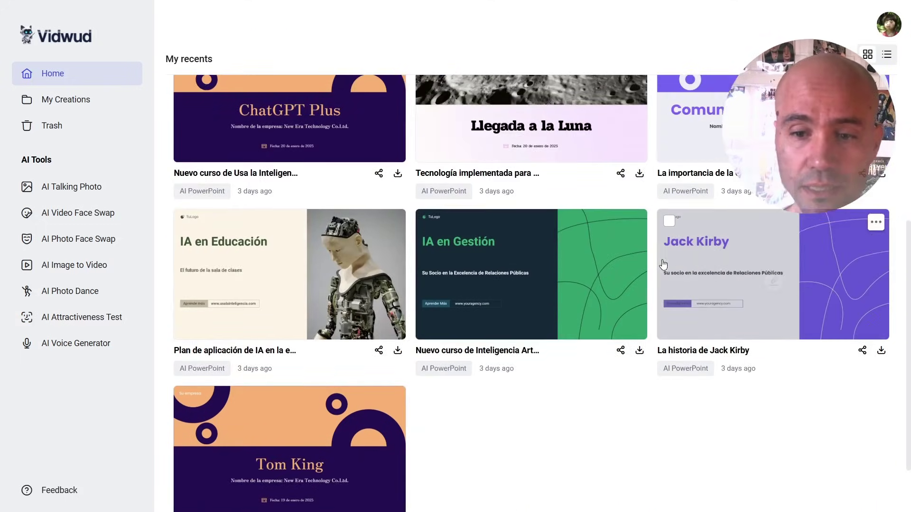
{"action": "scroll", "coordinate": [586, 308], "scroll_direction": "down", "scroll_amount": 2}
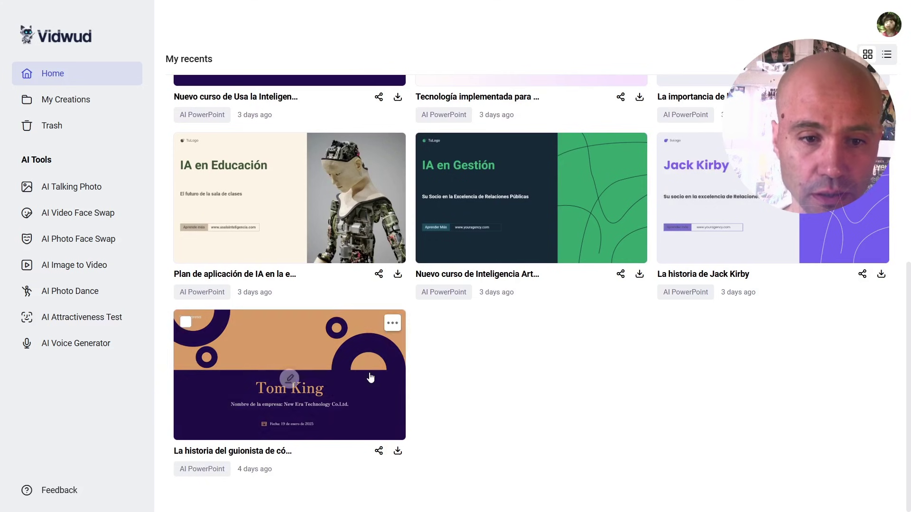
{"action": "scroll", "coordinate": [373, 264], "scroll_direction": "up", "scroll_amount": 5}
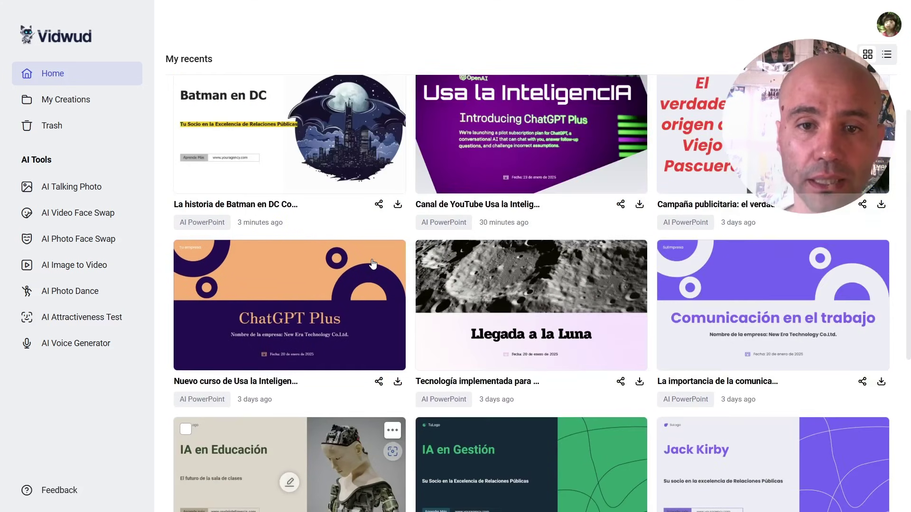
{"action": "scroll", "coordinate": [474, 265], "scroll_direction": "up", "scroll_amount": 4}
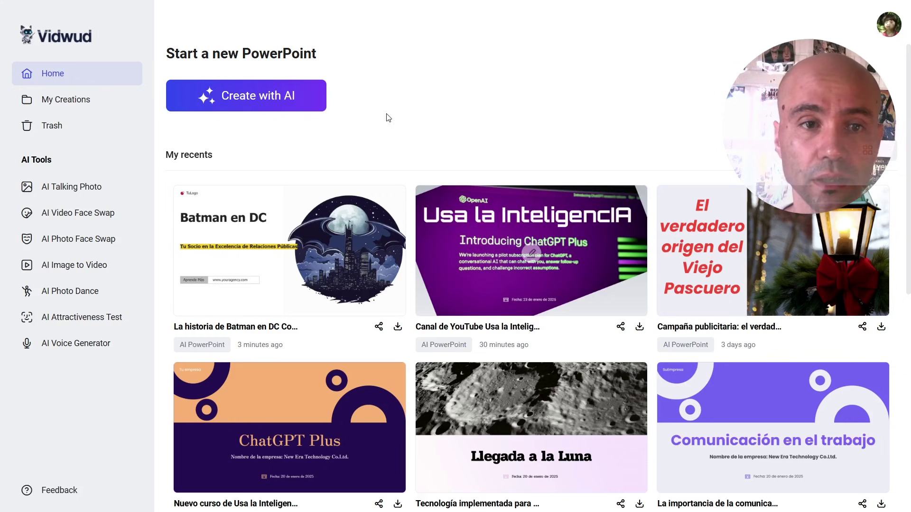
{"action": "left_click", "coordinate": [318, 105]}
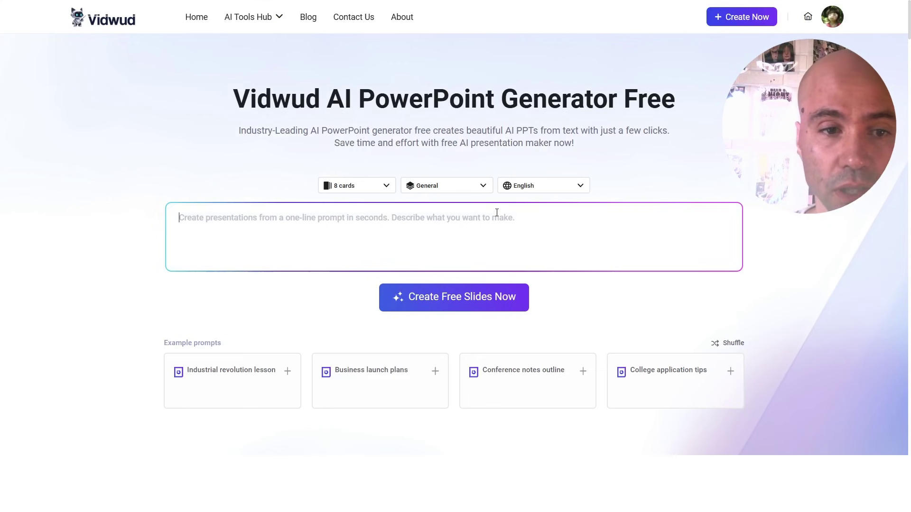
Step: Enter the prompt 'La historia de Roma antigua' in Español, then generate and accept the outline
{"action": "type", "text": "La hist"}
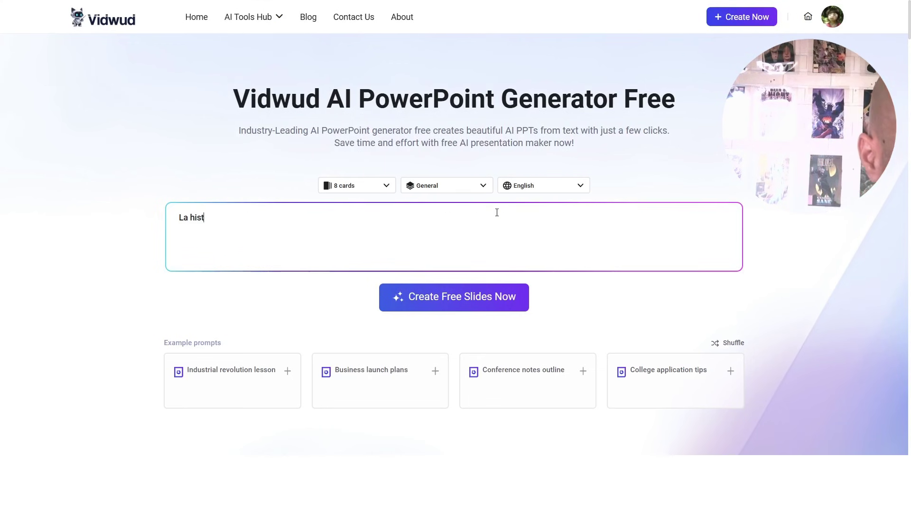
{"action": "type", "text": "oria d"}
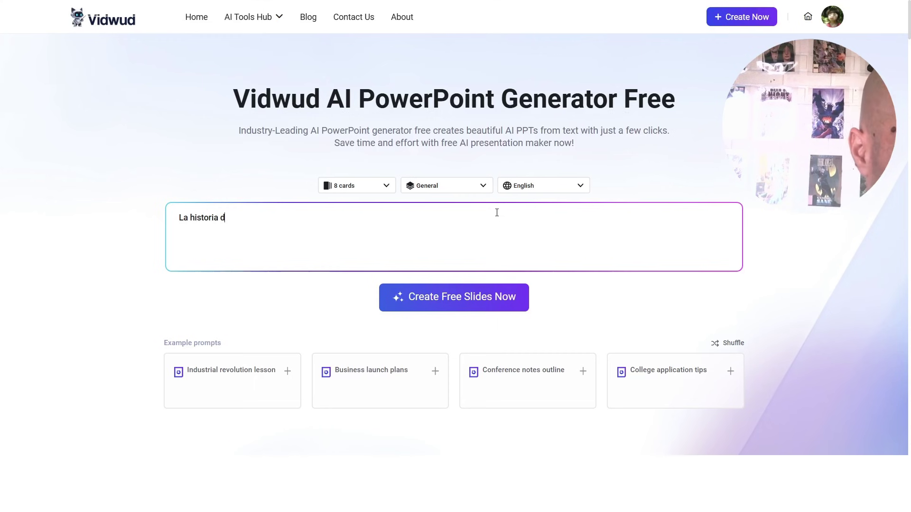
{"action": "type", "text": "igua"}
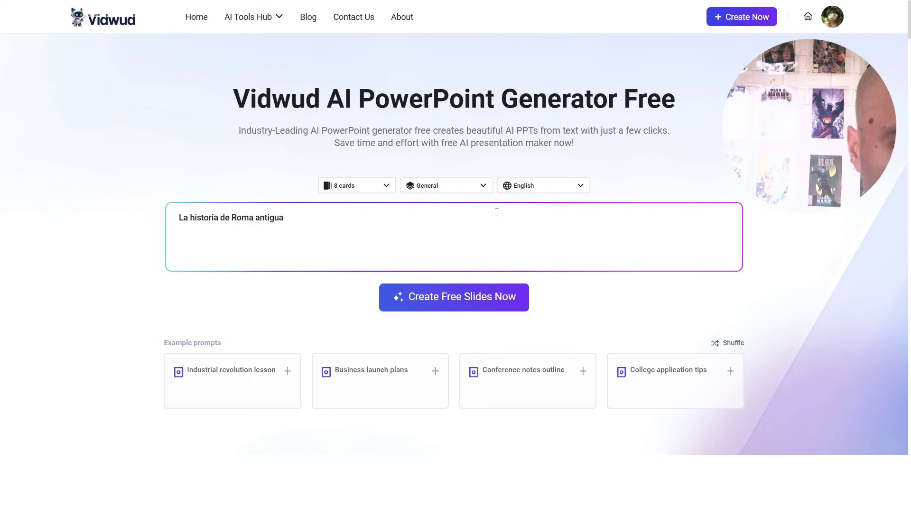
{"action": "left_click", "coordinate": [562, 184]}
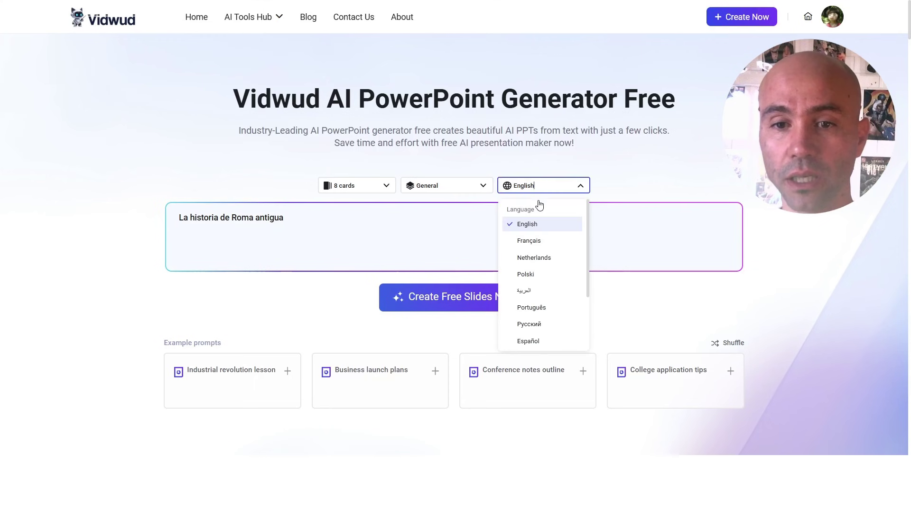
{"action": "left_click", "coordinate": [540, 341]}
{"action": "left_click", "coordinate": [502, 305]}
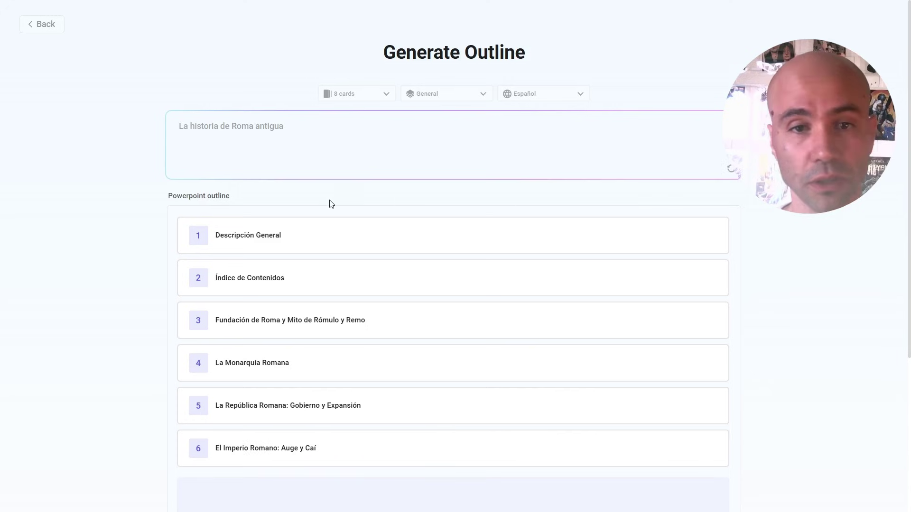
{"action": "scroll", "coordinate": [415, 332], "scroll_direction": "down", "scroll_amount": 3}
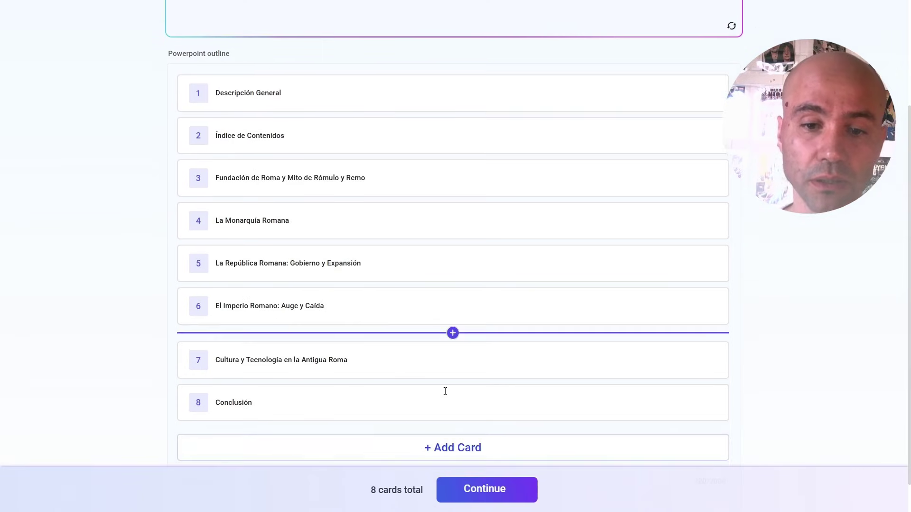
{"action": "left_click", "coordinate": [502, 488]}
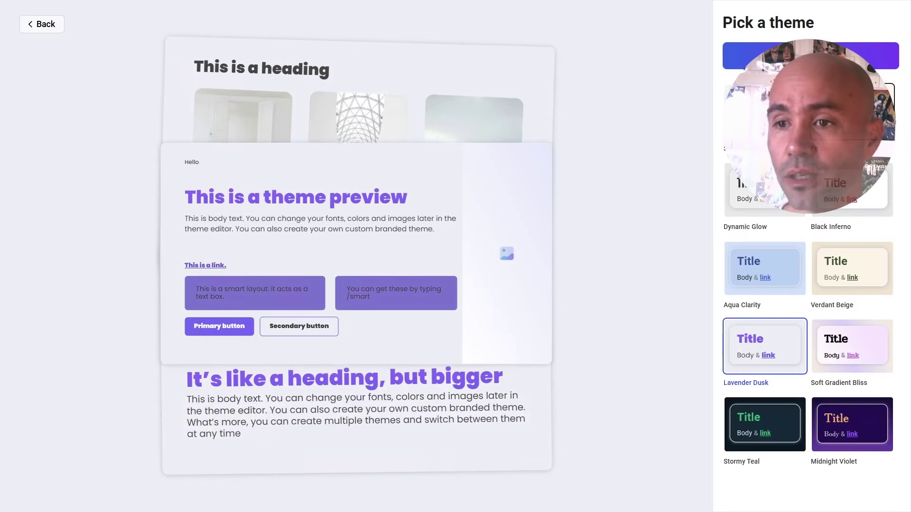
Step: Choose the dark Stormy Teal theme for the Rome deck
{"action": "left_click", "coordinate": [778, 429]}
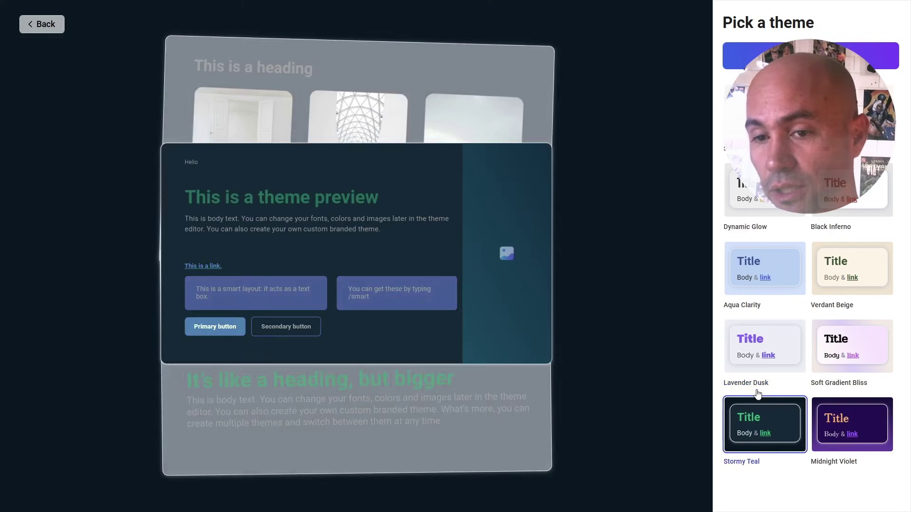